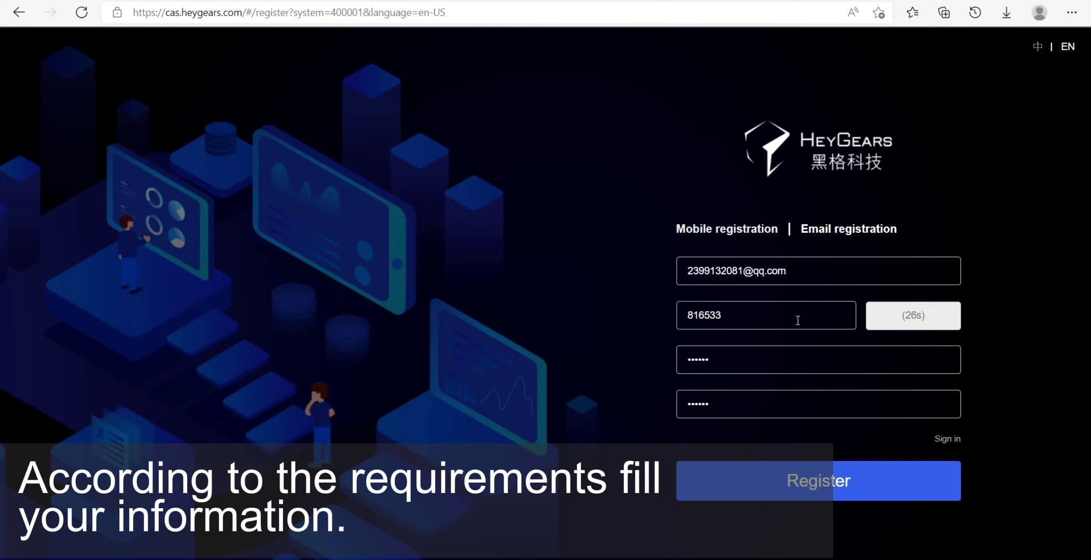
Submit the completed email registration form and continue to the login page.
click(790, 485)
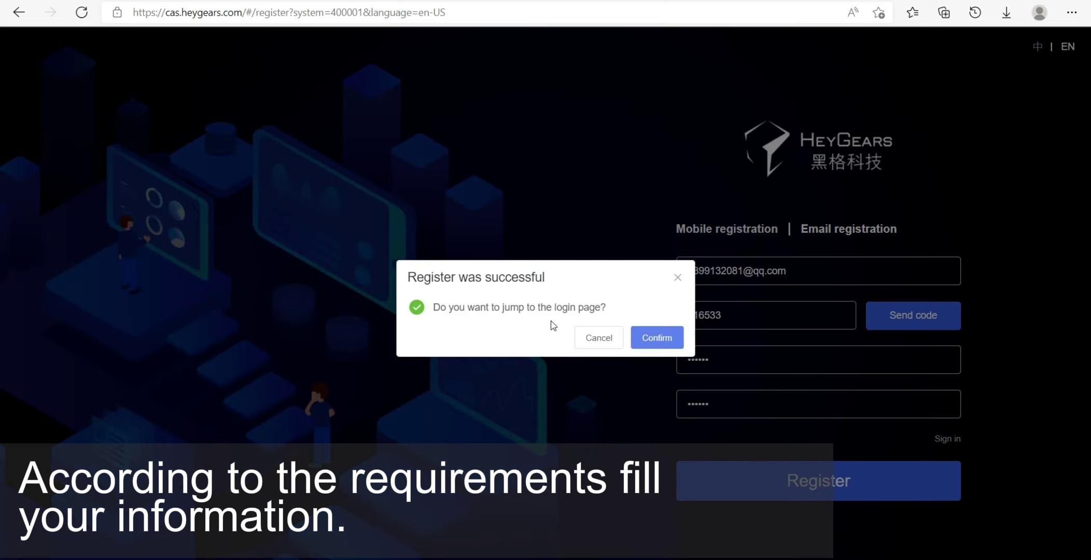
click(656, 337)
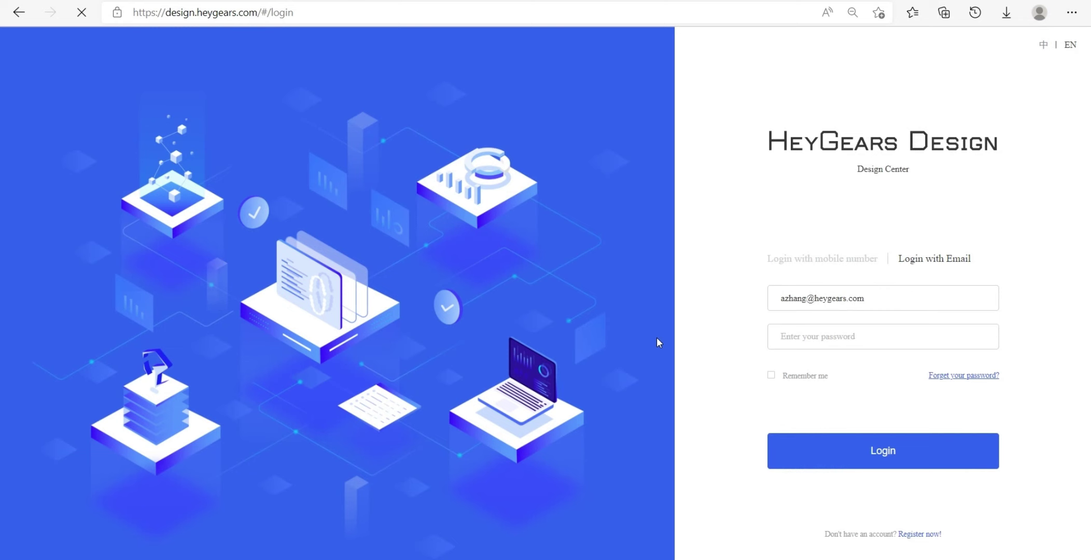
Log in with the registered email and the account password, and start creating a new organization.
click(872, 301)
click(822, 343)
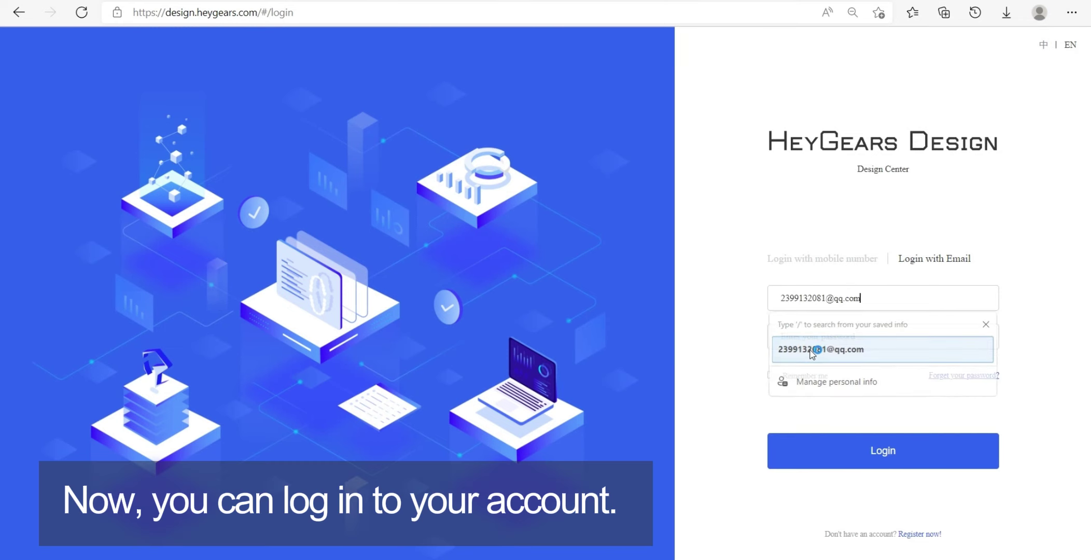
click(819, 338)
text(•)
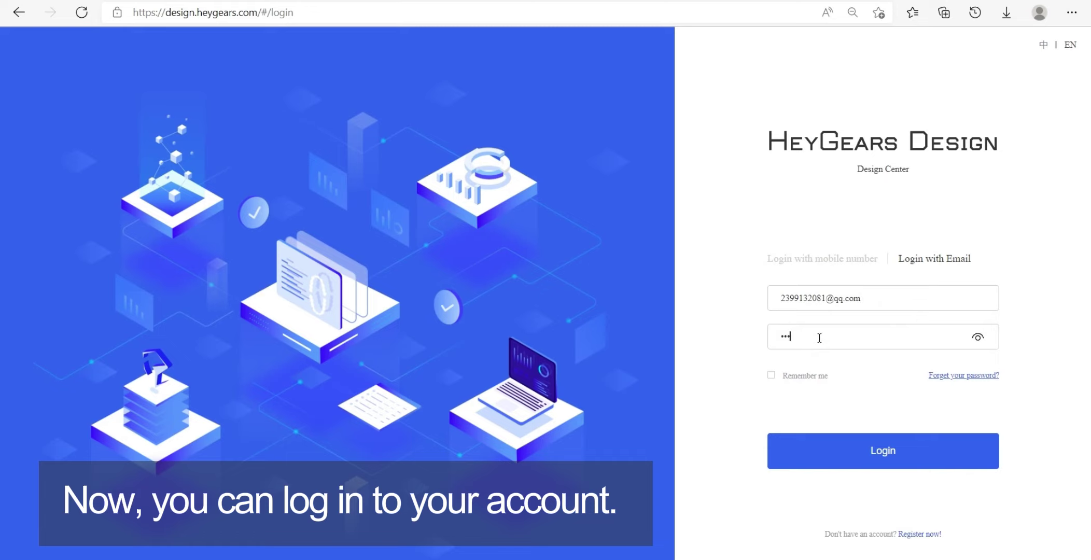
click(814, 448)
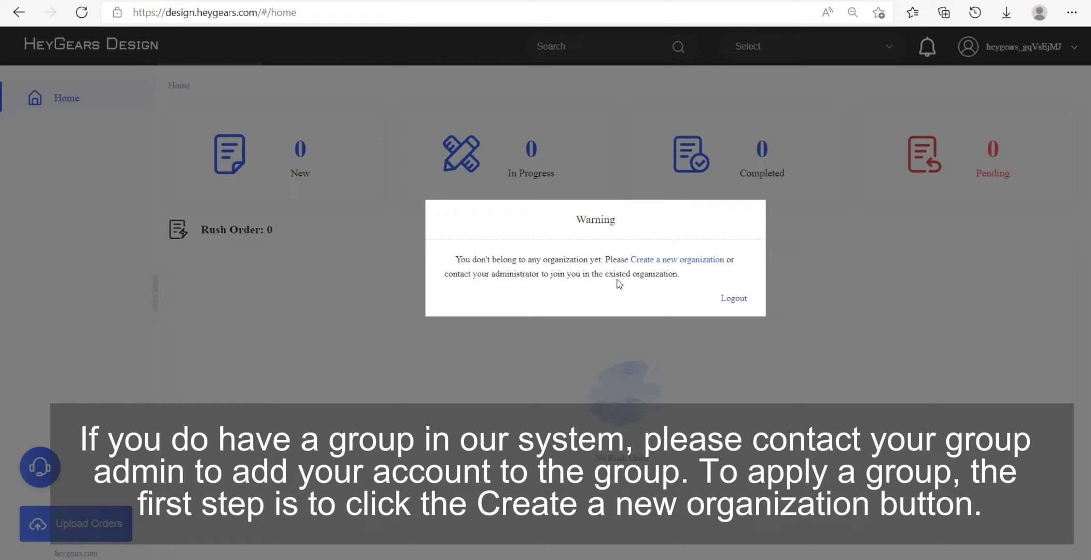
click(673, 259)
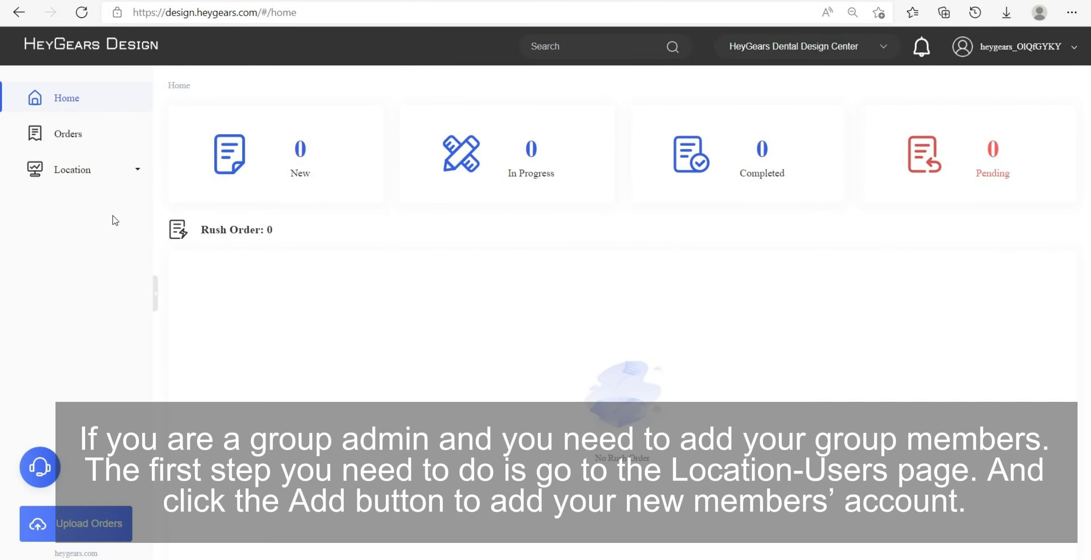
Add a new member to HeyGears Dental Design Center on the Users page, finding the account by its email address.
click(99, 179)
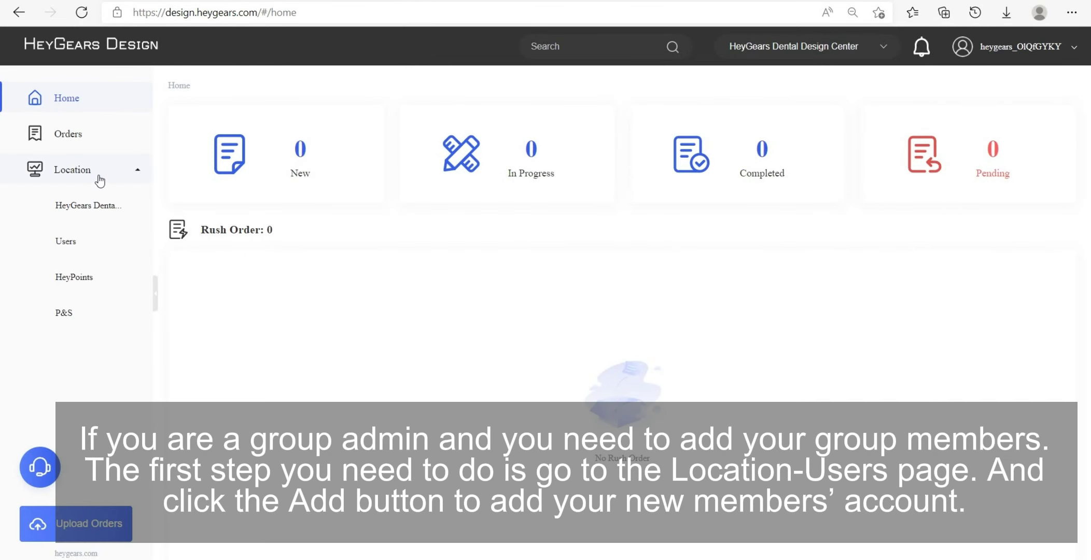
click(64, 242)
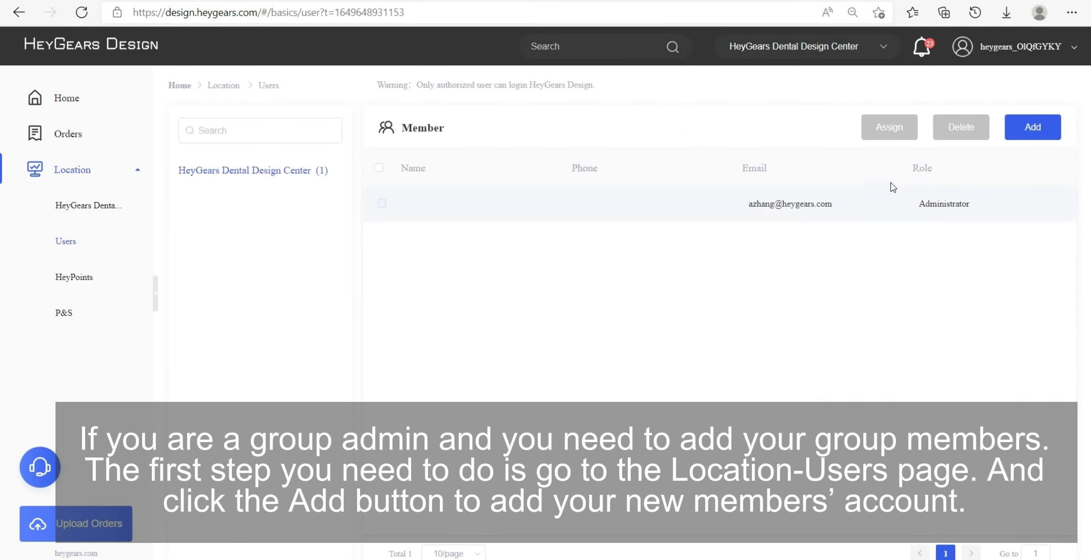
click(1029, 128)
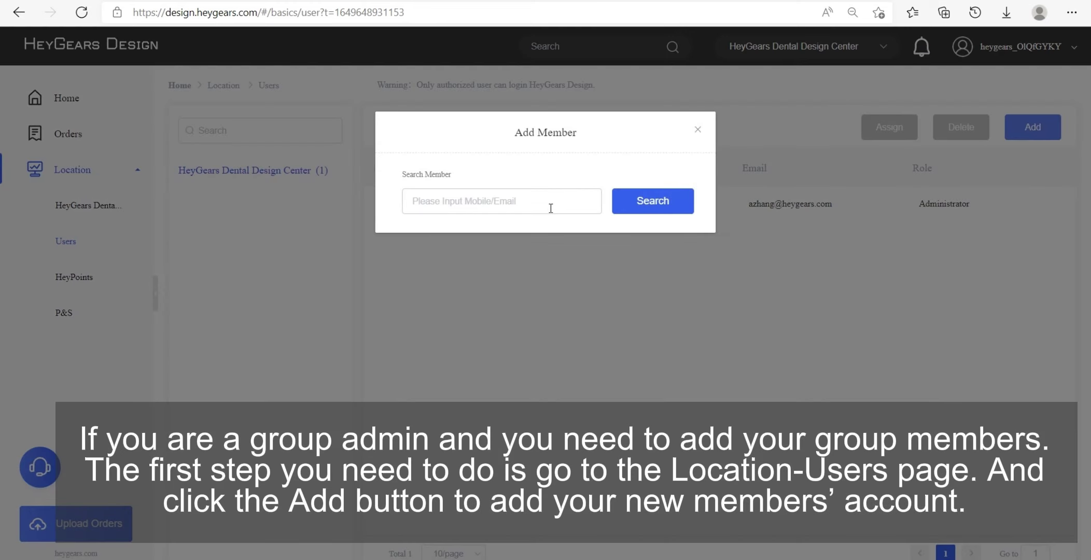
click(451, 201)
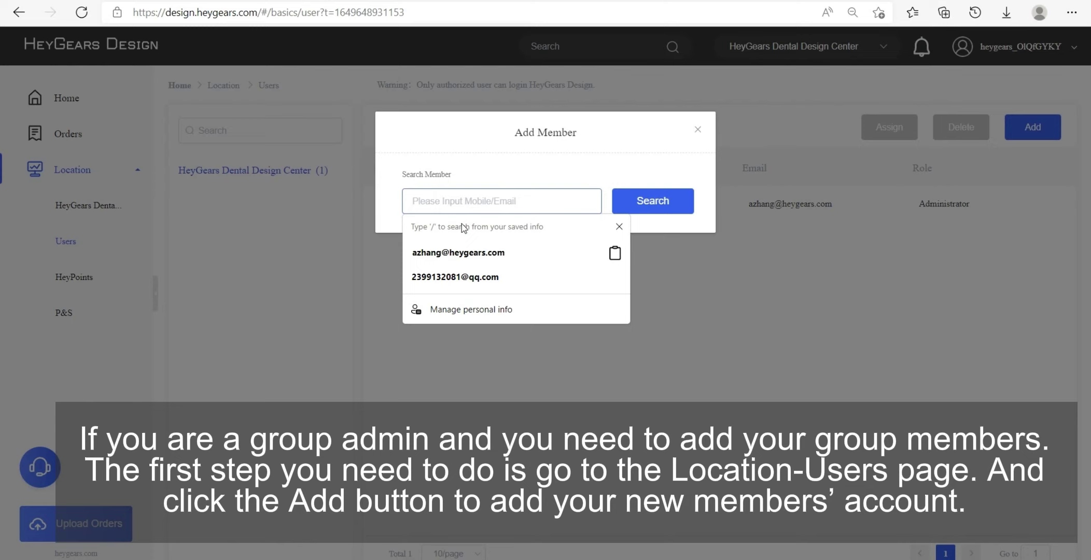
click(437, 269)
click(657, 206)
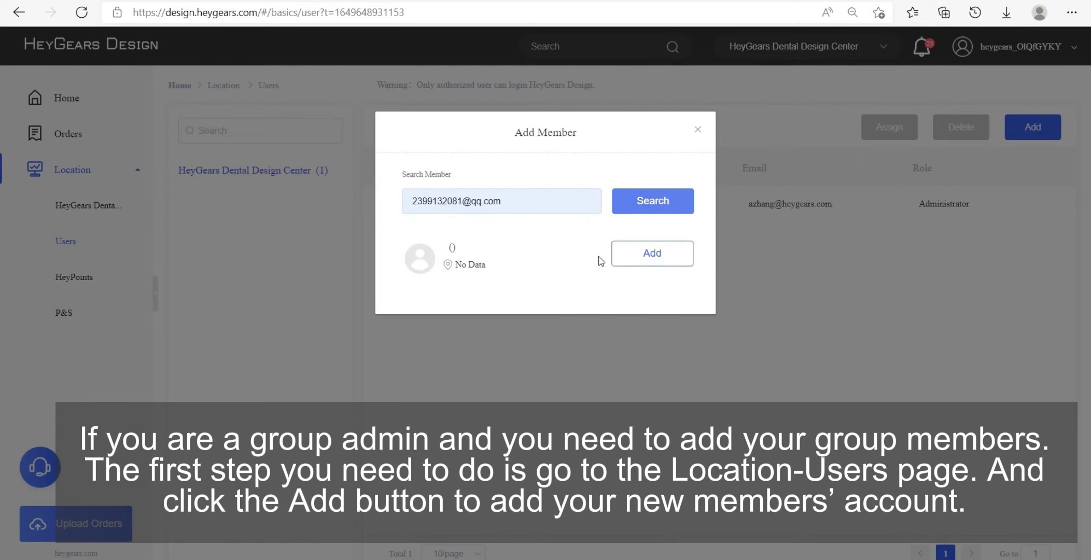
click(660, 261)
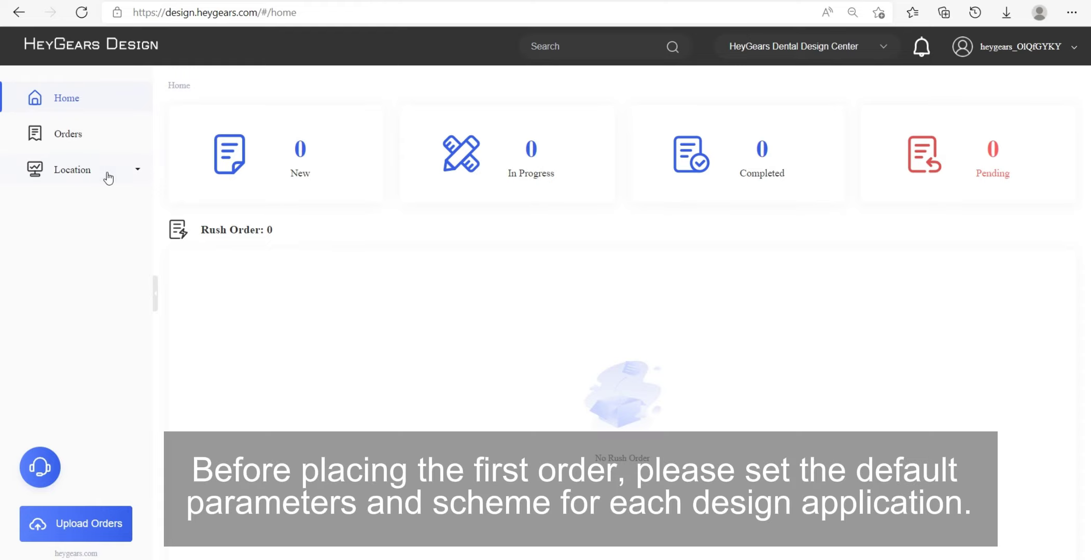
In the location's P&S settings, set the Crown/Bridge design software to 3Shape, version 2020.
click(109, 178)
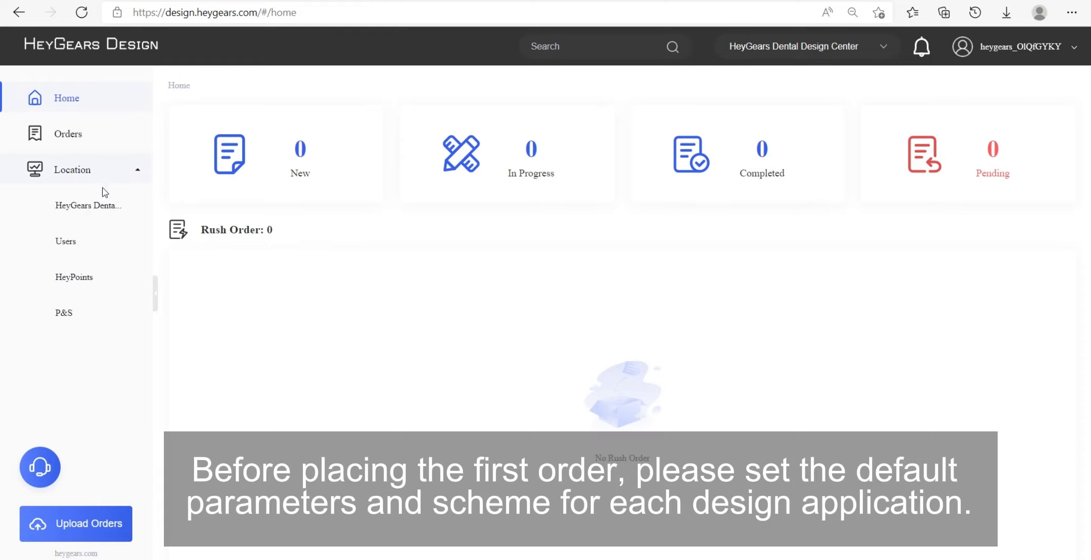
click(72, 319)
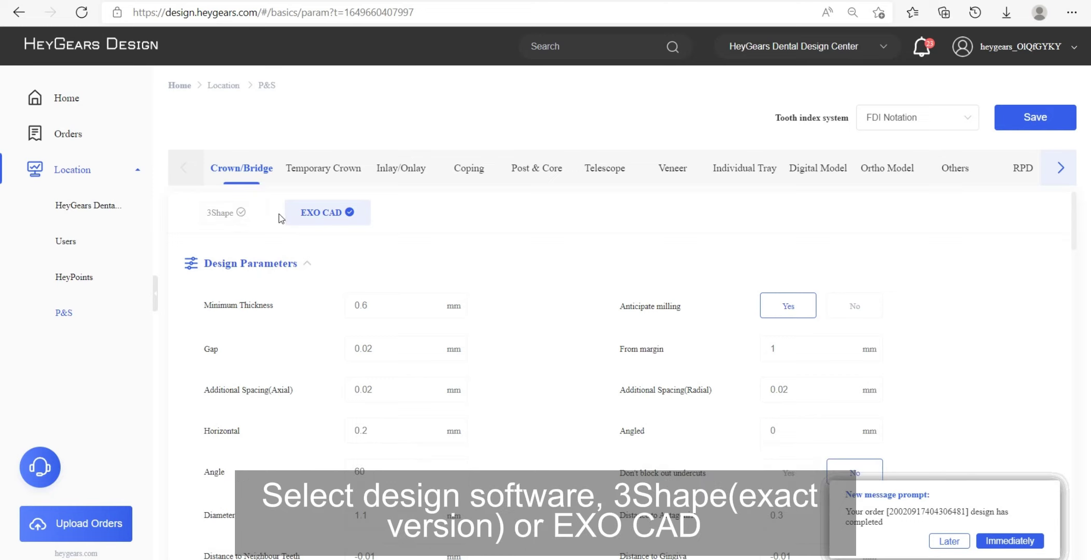
click(242, 214)
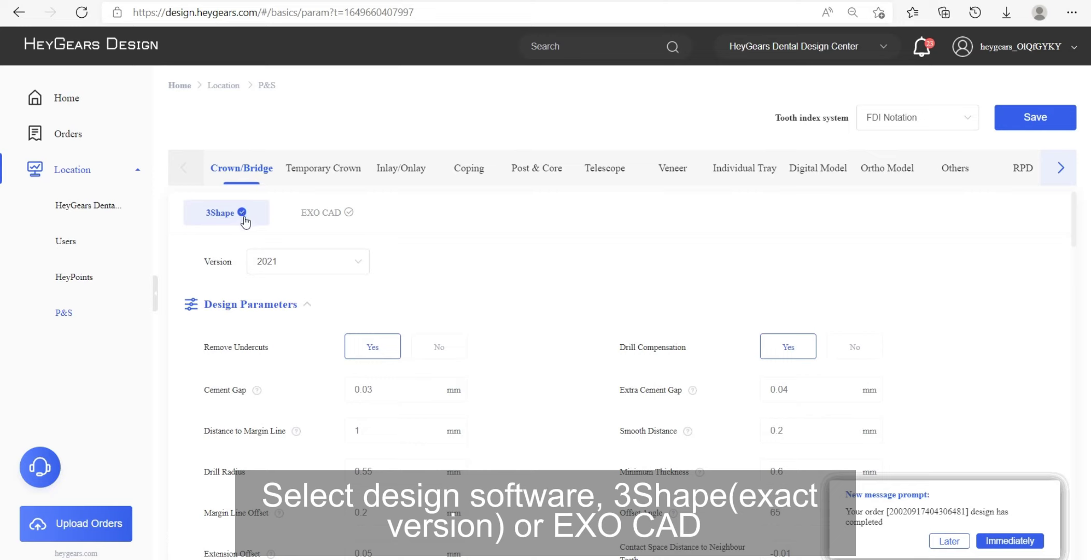
click(352, 262)
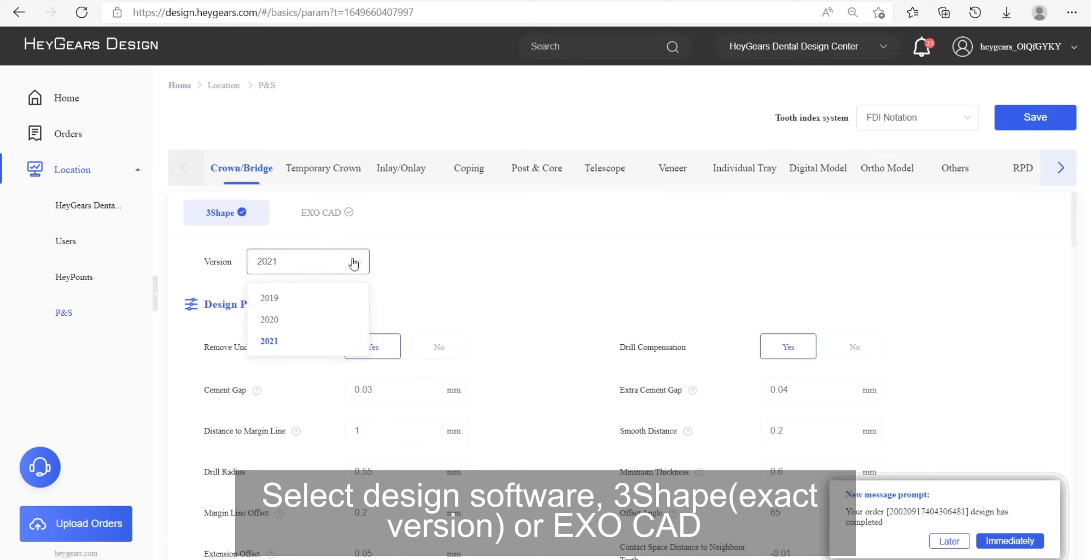
click(317, 329)
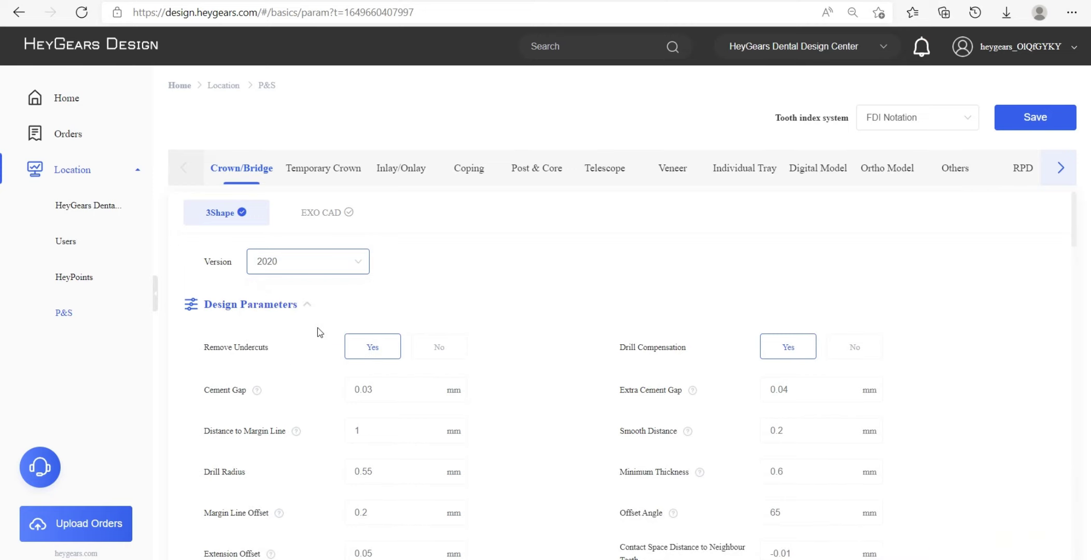
Review the Crown/Bridge design parameters and every optional design scheme setting, down to the special requirements.
scroll(441, 363, down, 3)
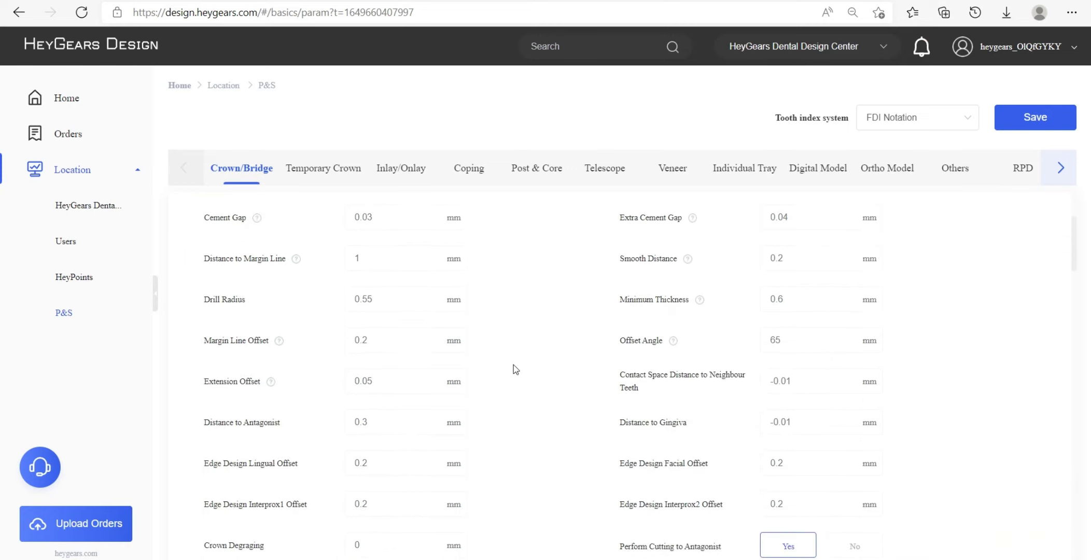
scroll(567, 380, down, 4)
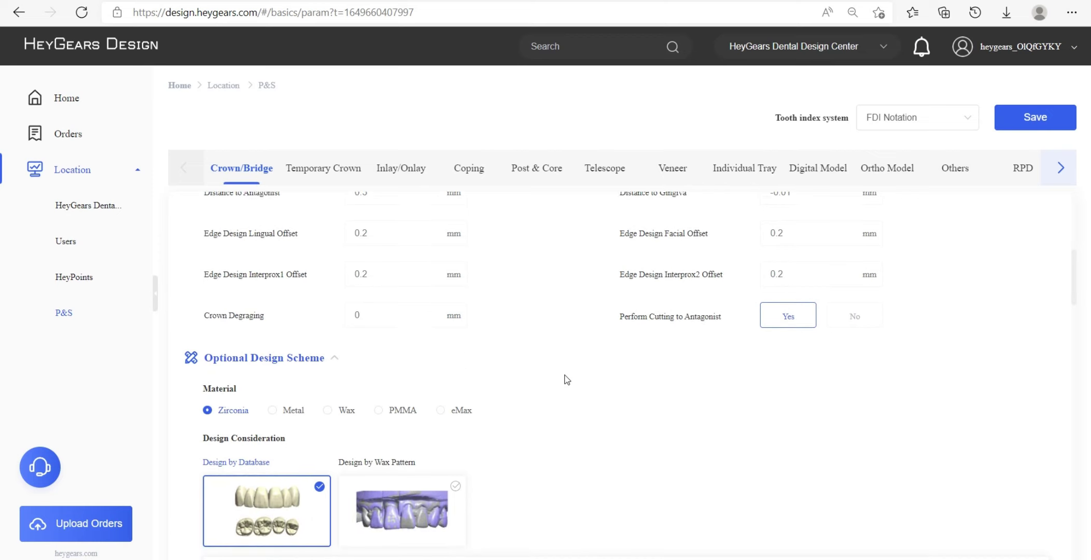
scroll(210, 420, down, 2)
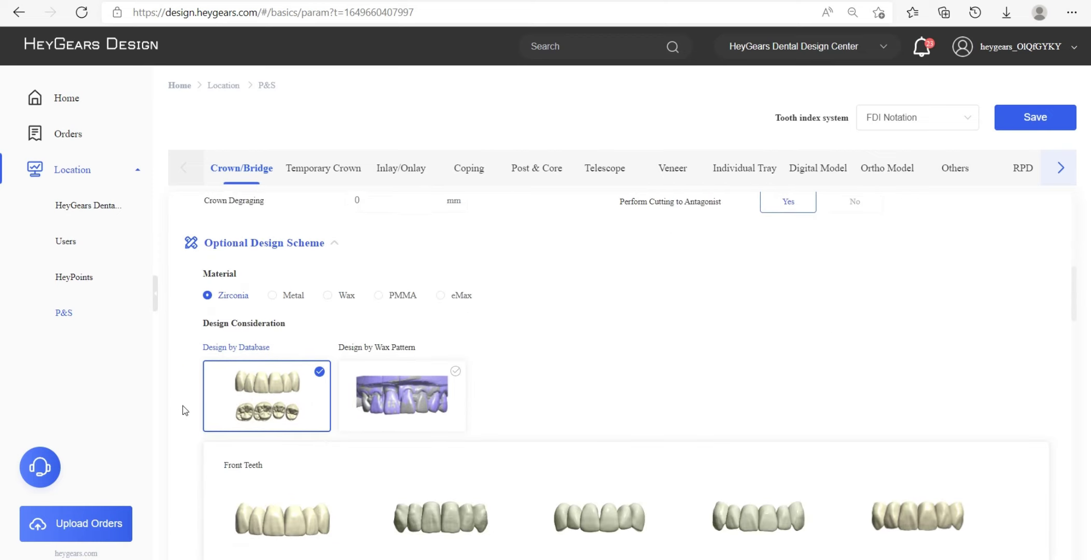
mouse_move(237, 398)
scroll(189, 397, down, 2)
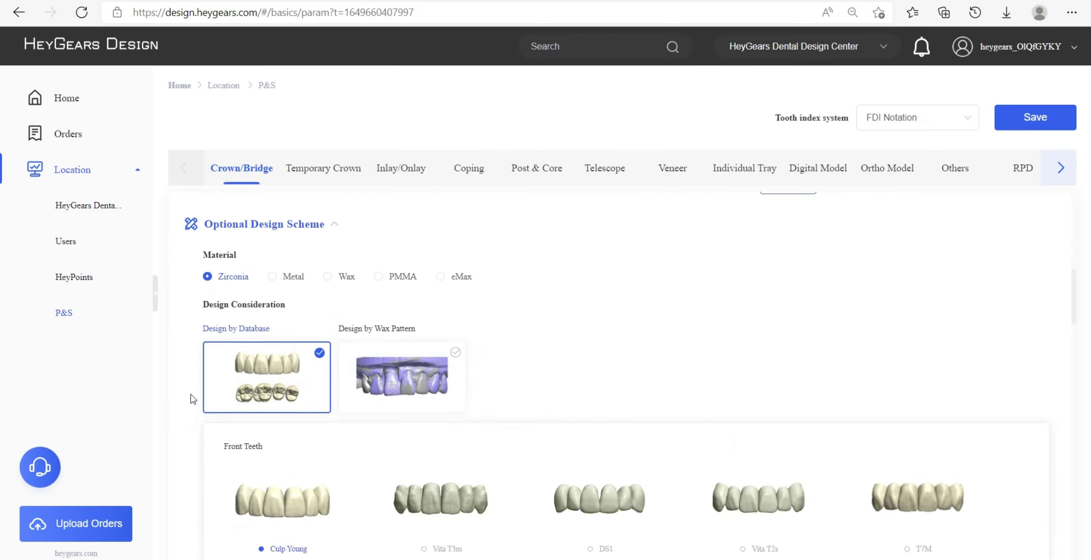
scroll(192, 399, down, 4)
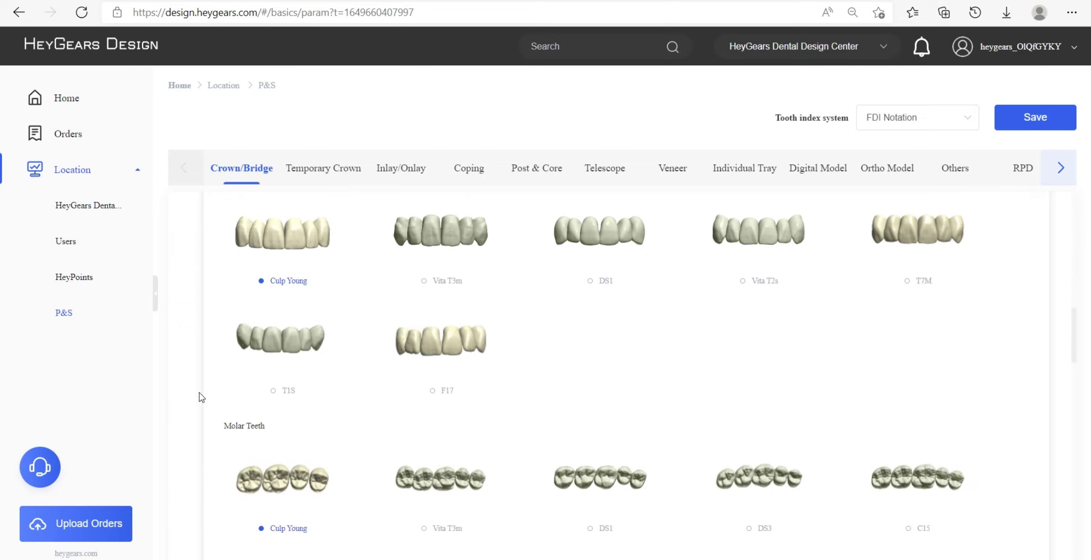
scroll(199, 393, down, 5)
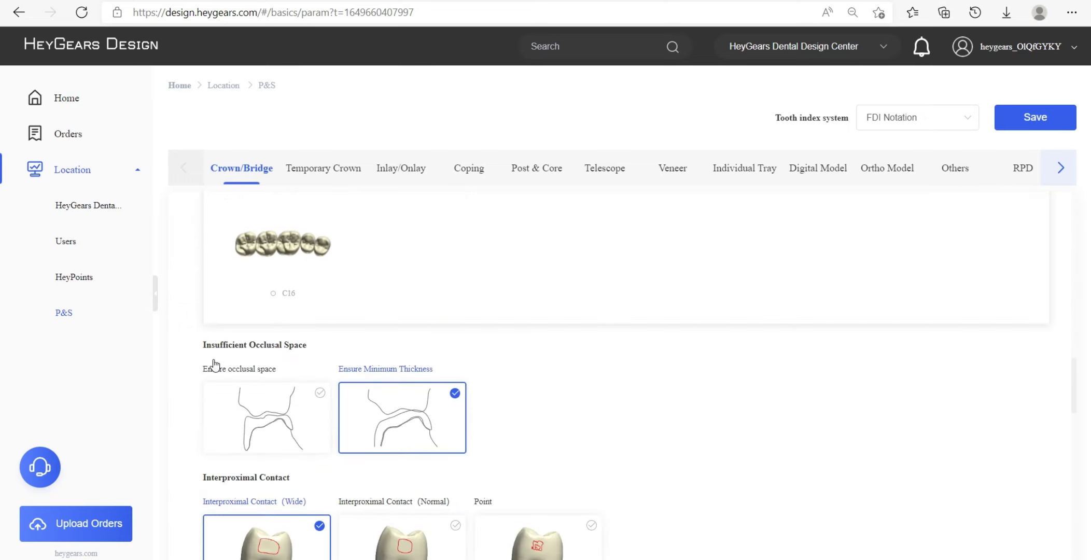
scroll(203, 371, down, 2)
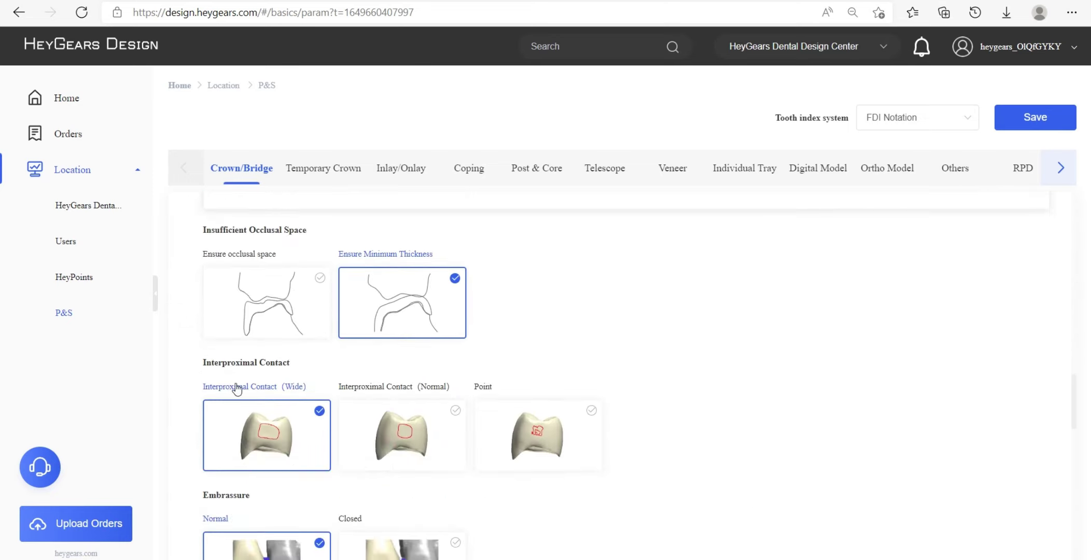
scroll(197, 395, down, 11)
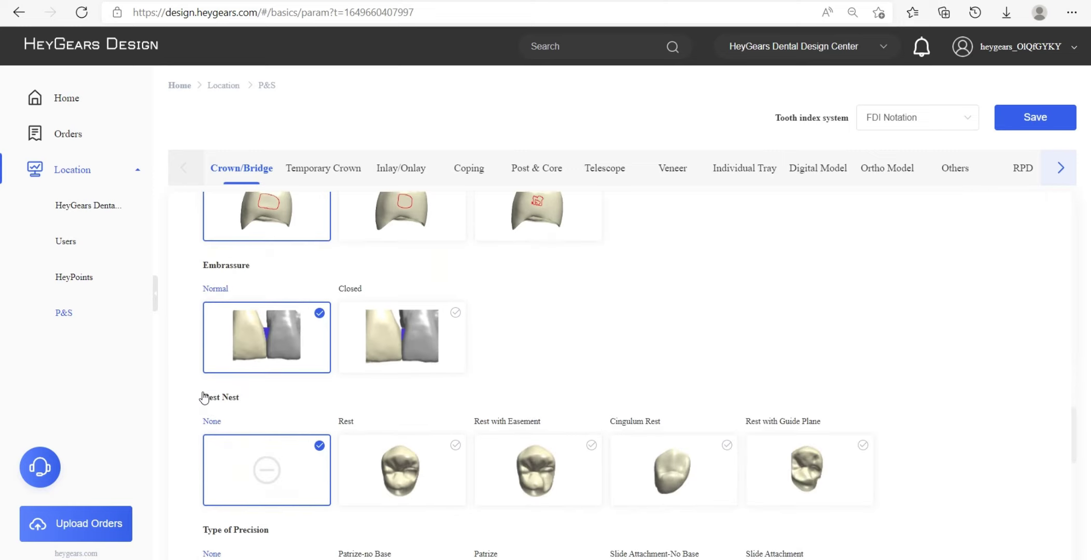
scroll(200, 415, down, 5)
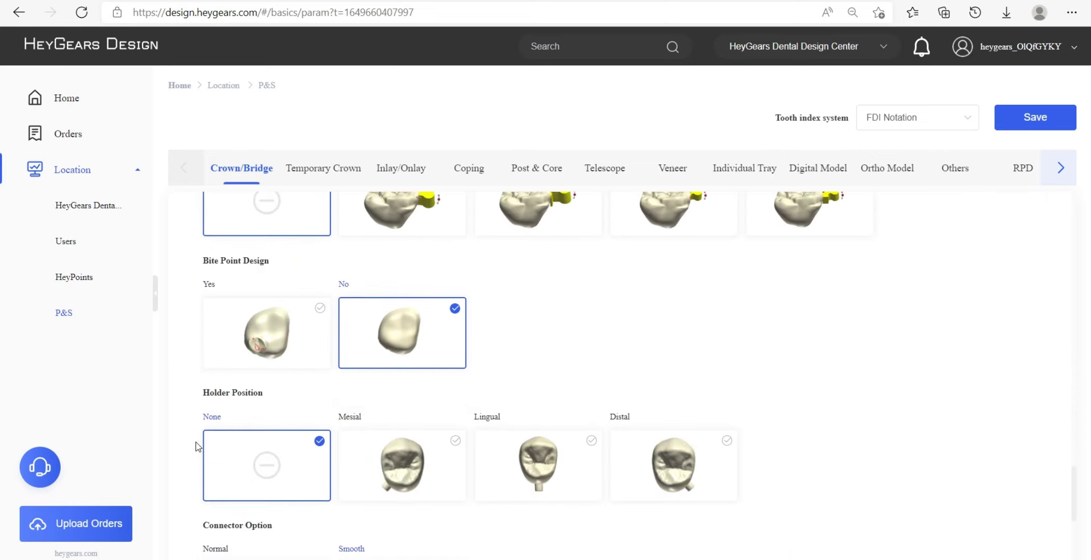
scroll(197, 446, down, 2)
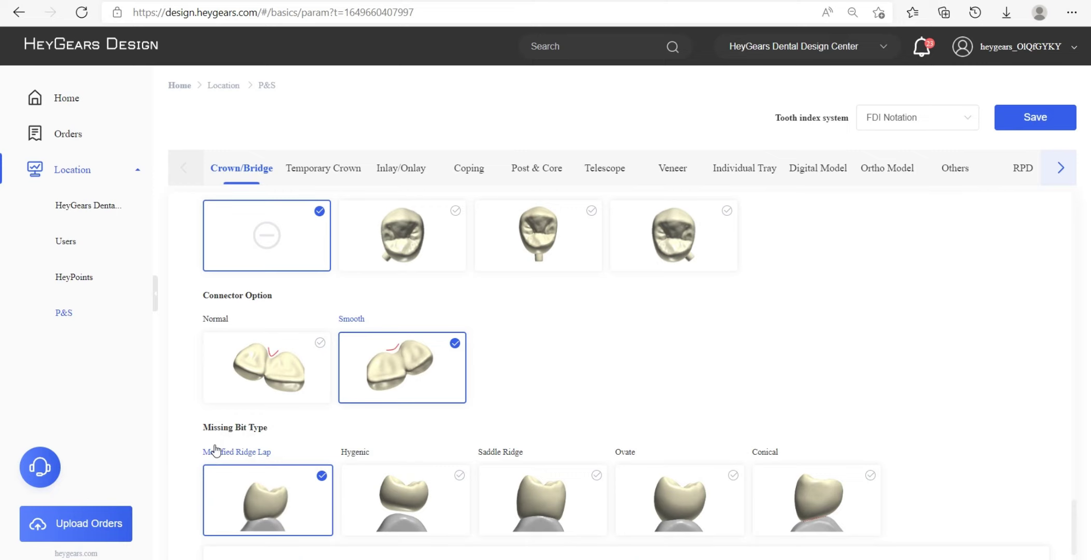
scroll(198, 454, down, 3)
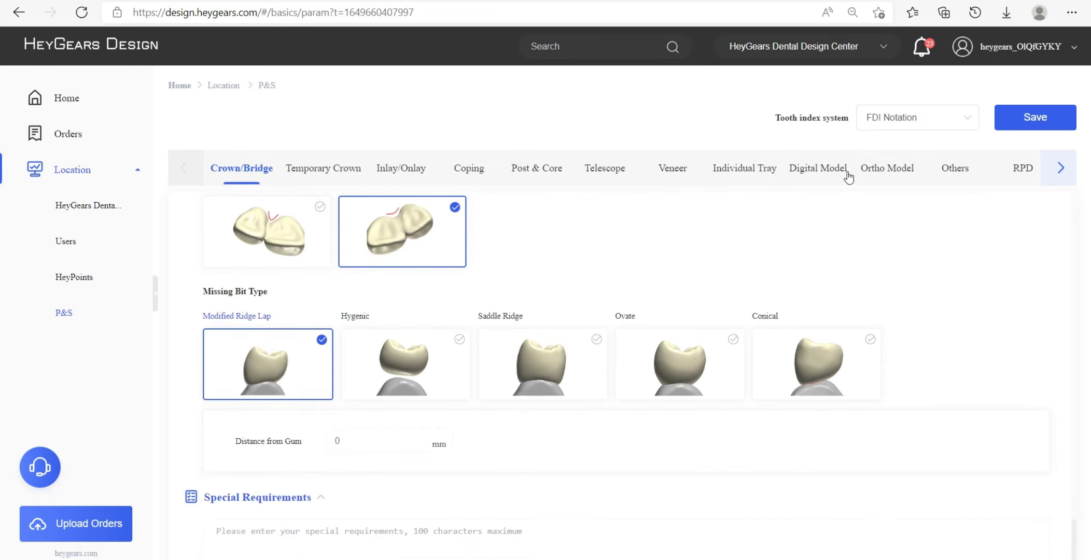
Display the design parameters for the Night Guard application.
click(1061, 179)
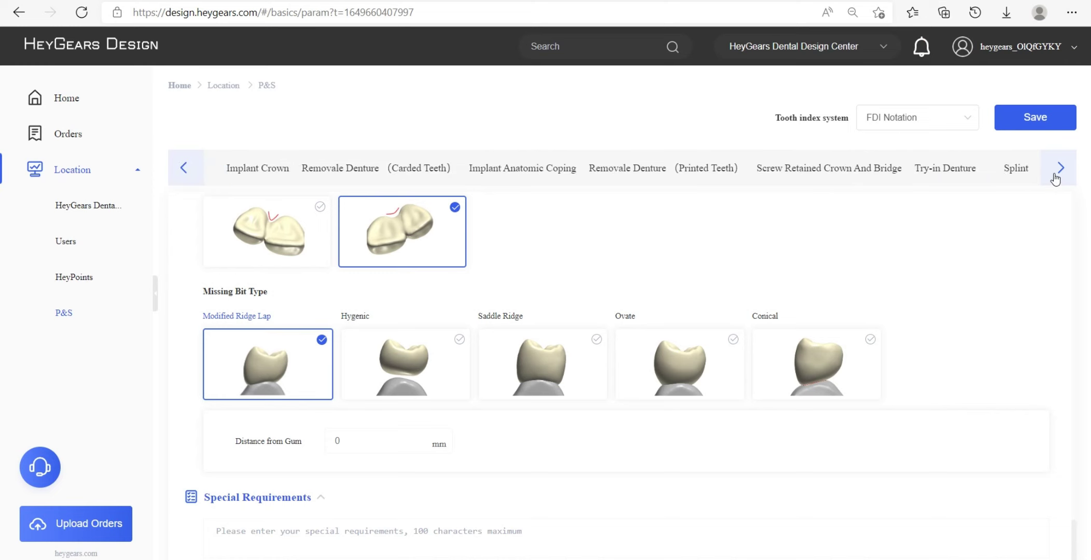
click(1054, 179)
click(1003, 168)
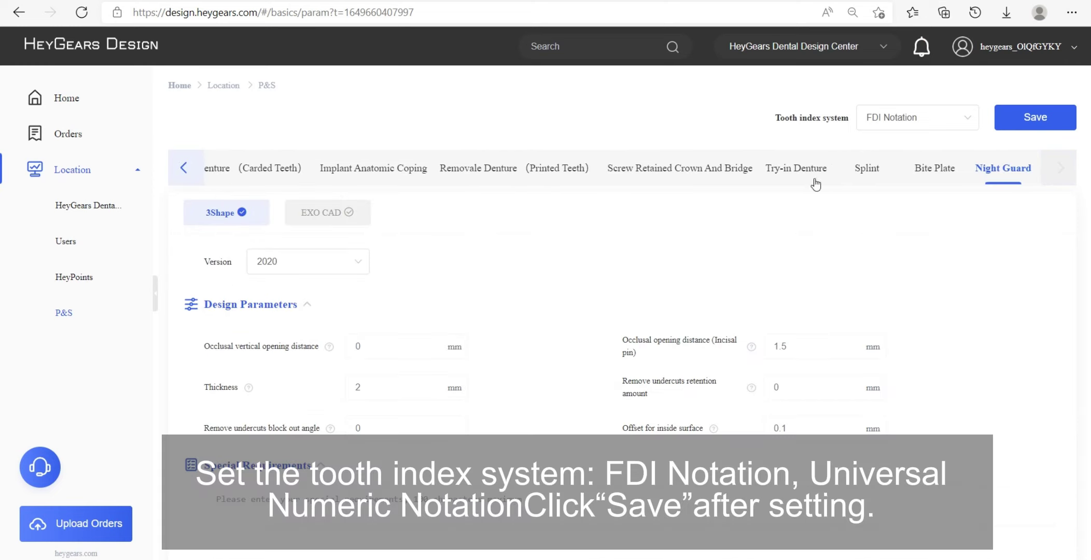
Set the tooth index system to Universal Numeric Notation and save the P&S settings.
click(908, 124)
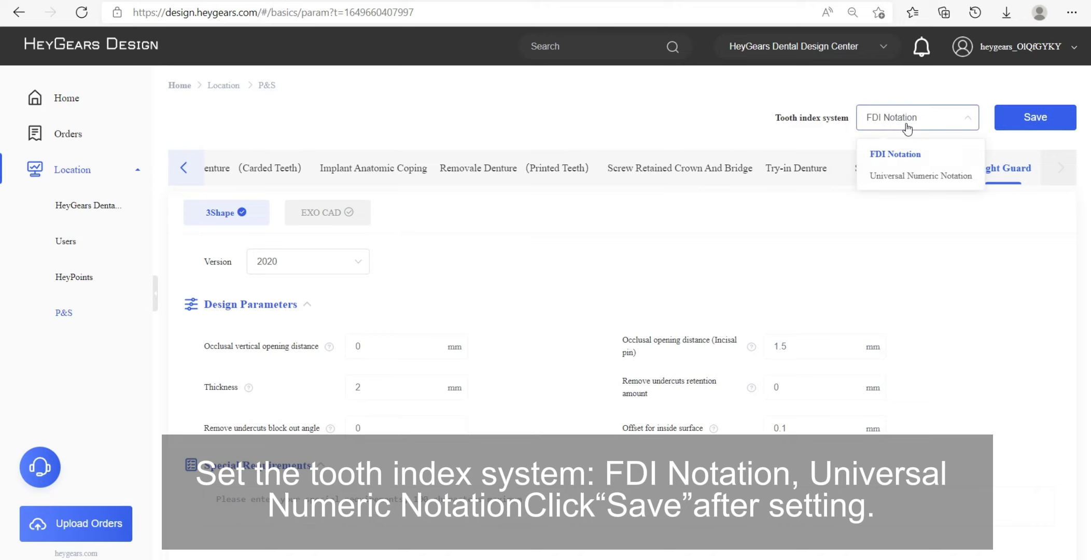
click(890, 182)
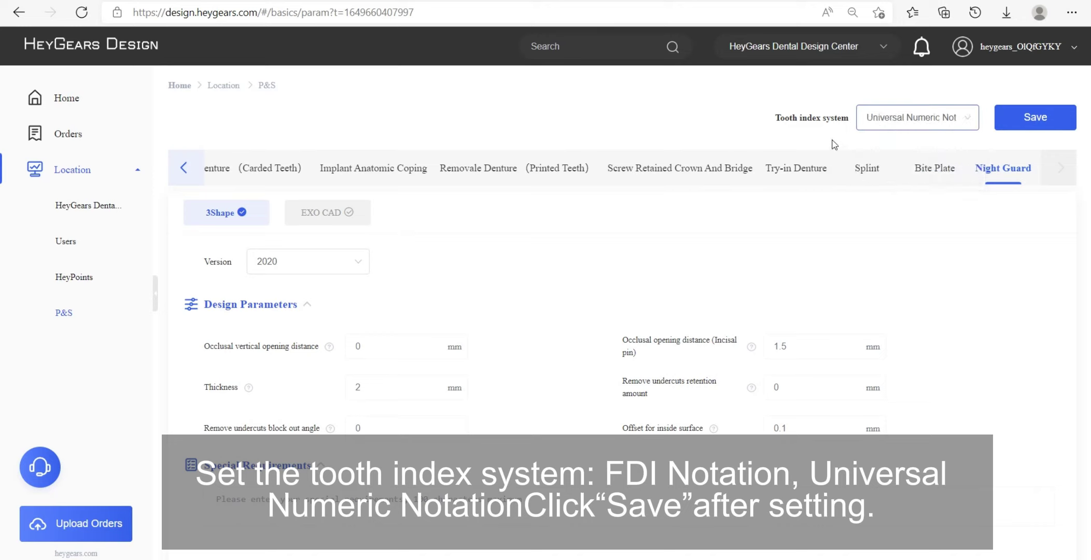
click(1011, 124)
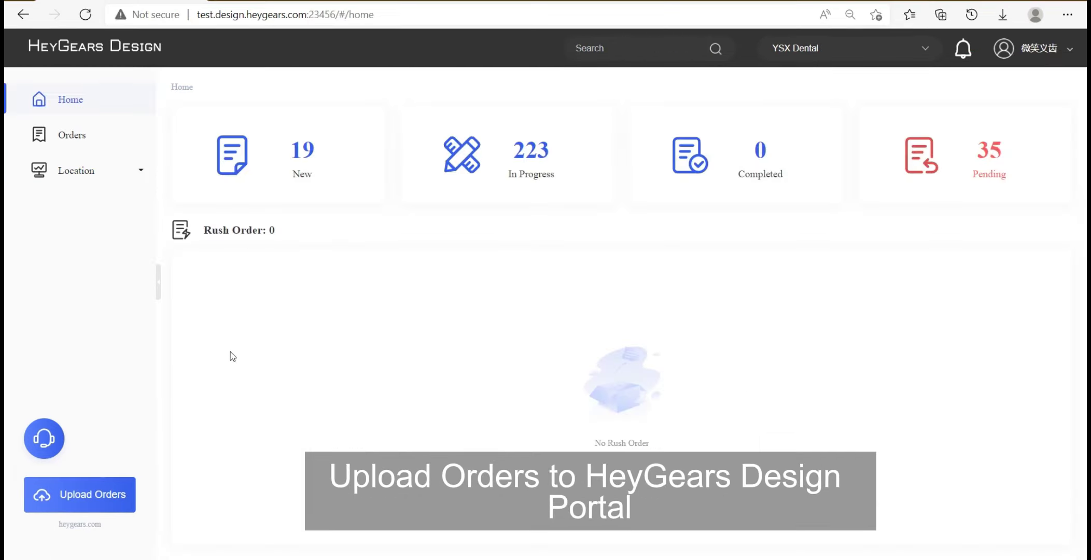
Start a new order upload and add 233338-A2-DBD.zip and the 2M2 Emax case zip from the 2022_04_11 folder.
click(79, 495)
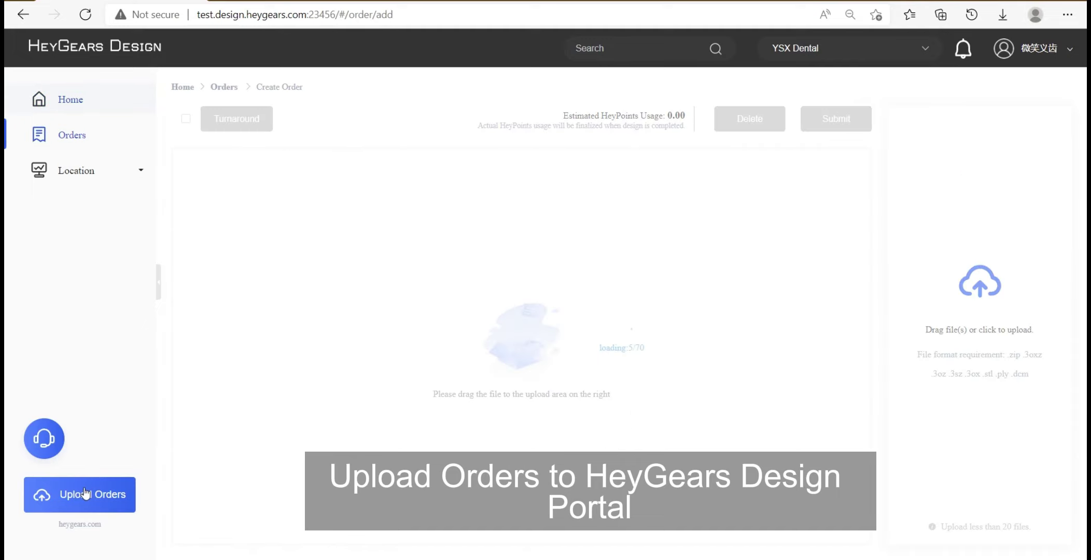
click(969, 283)
click(321, 317)
ctrl+click(321, 301)
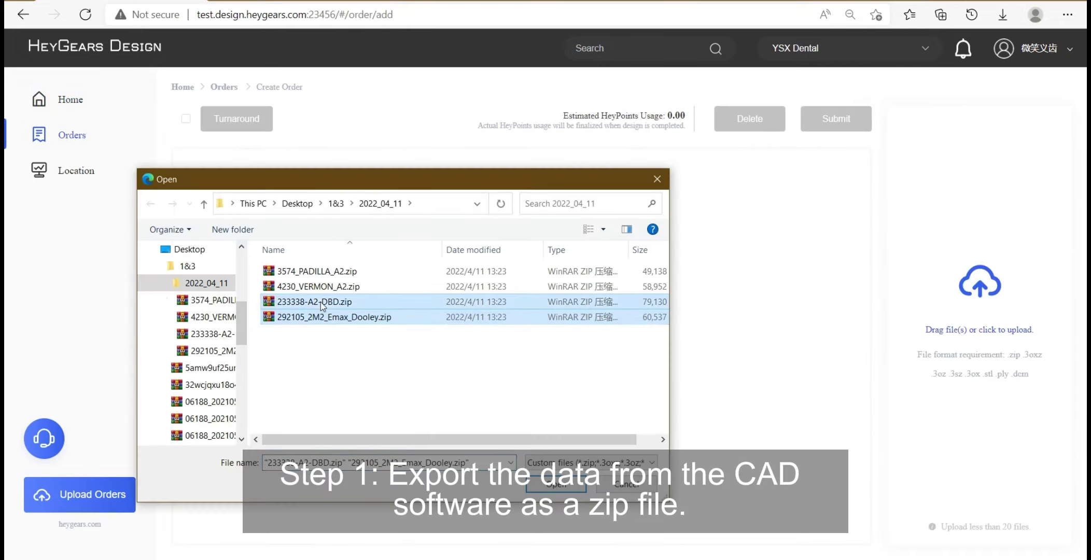
click(562, 485)
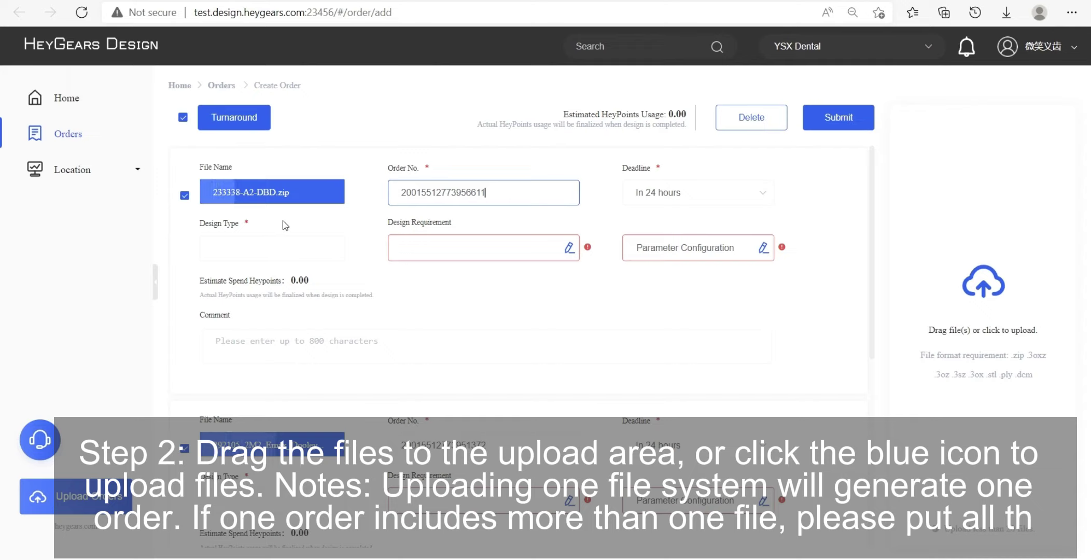
In the design requirement of the 233338-A2-DBD.zip order, assign a frame coping to upper tooth 26.
click(569, 248)
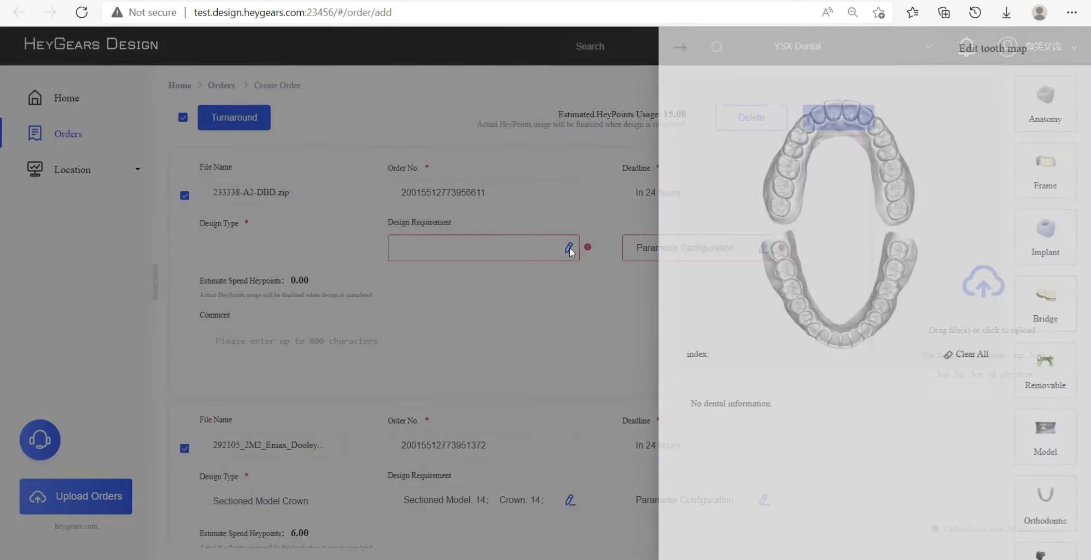
click(674, 172)
click(806, 177)
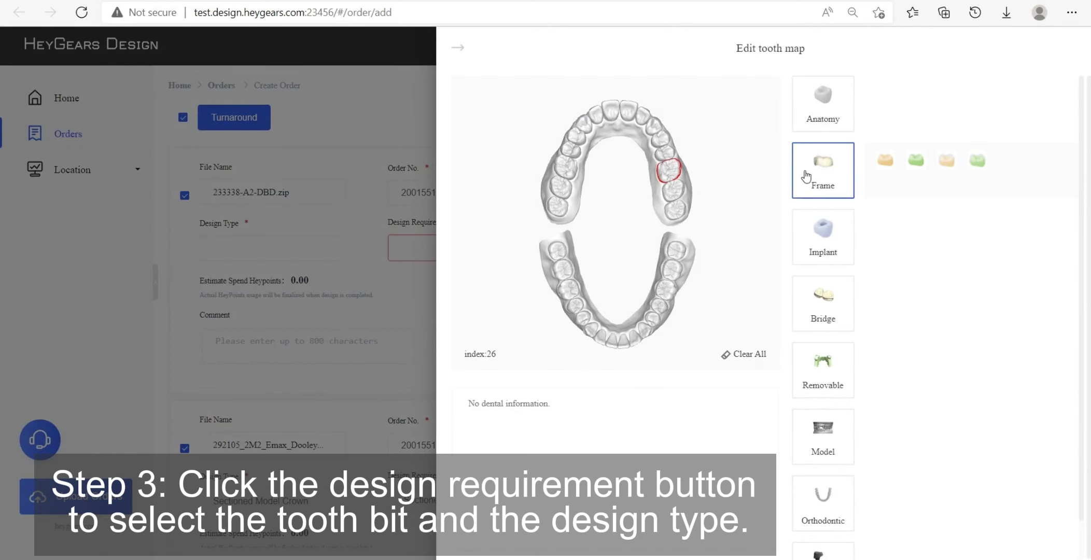
click(885, 160)
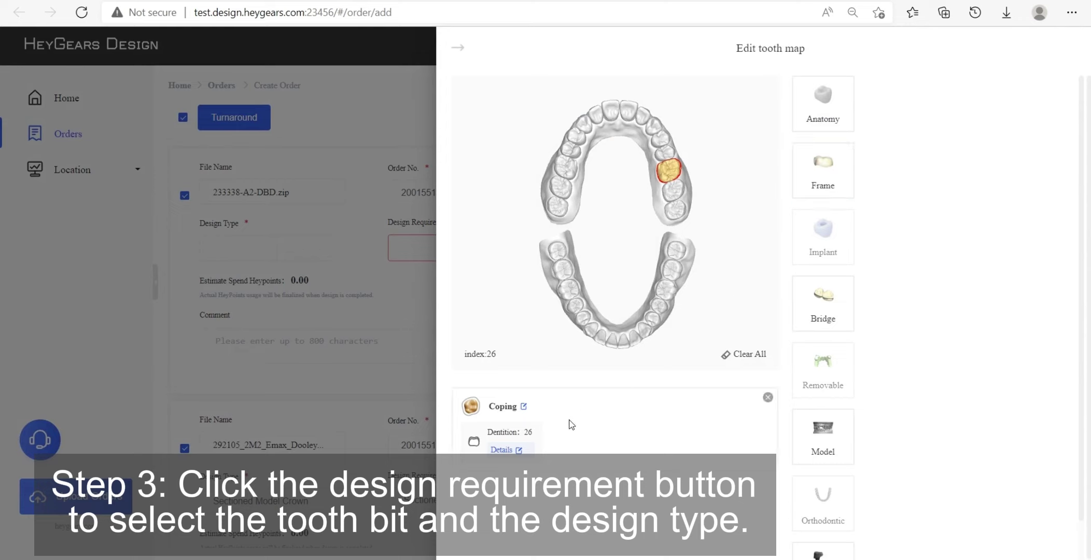
Review the coping scheme options for tooth 26 down to Rest Nest, confirm them and return to the order form.
click(504, 452)
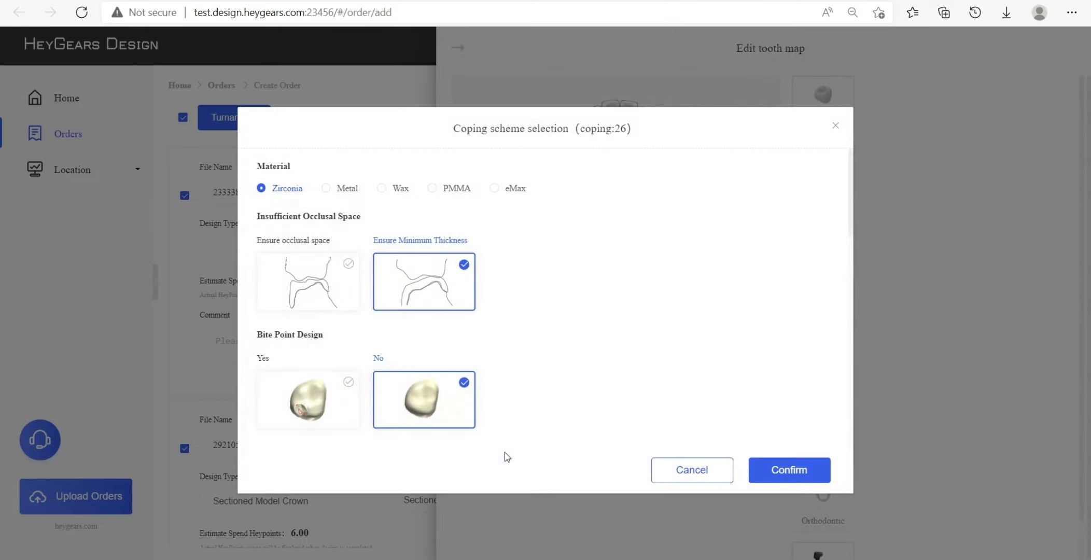
scroll(247, 227, down, 6)
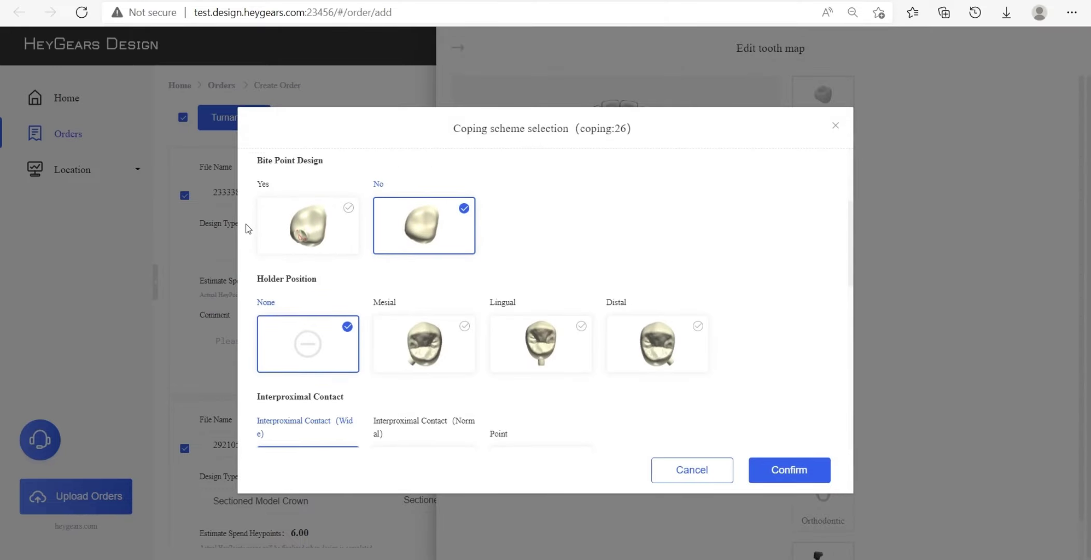
scroll(245, 226, down, 6)
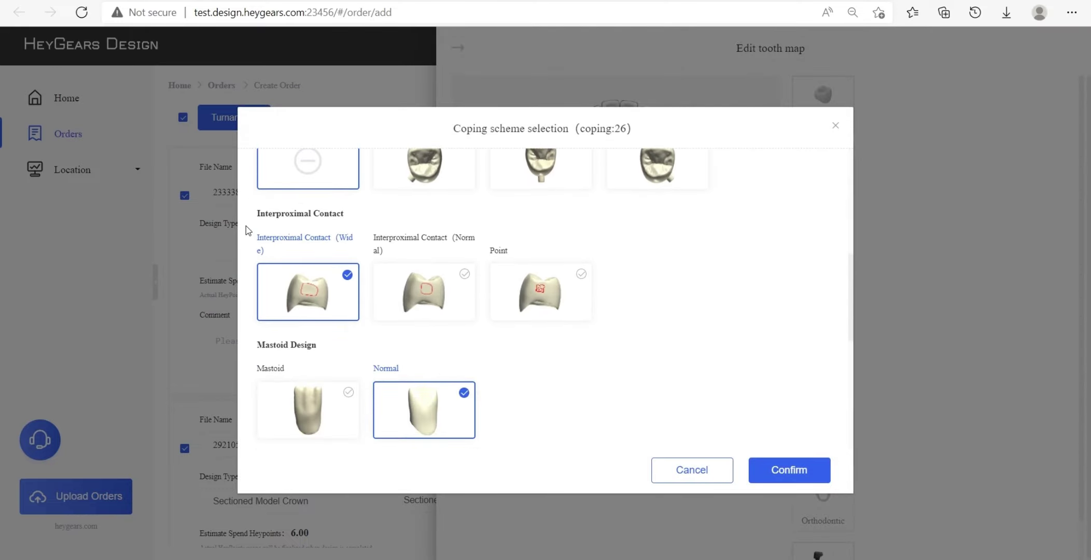
scroll(244, 238, down, 1)
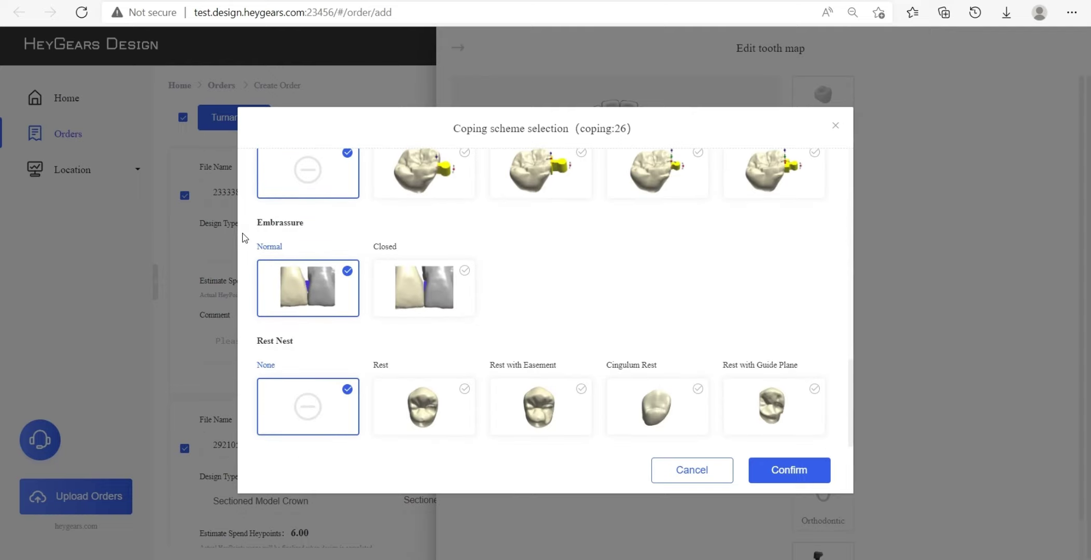
click(795, 471)
click(340, 220)
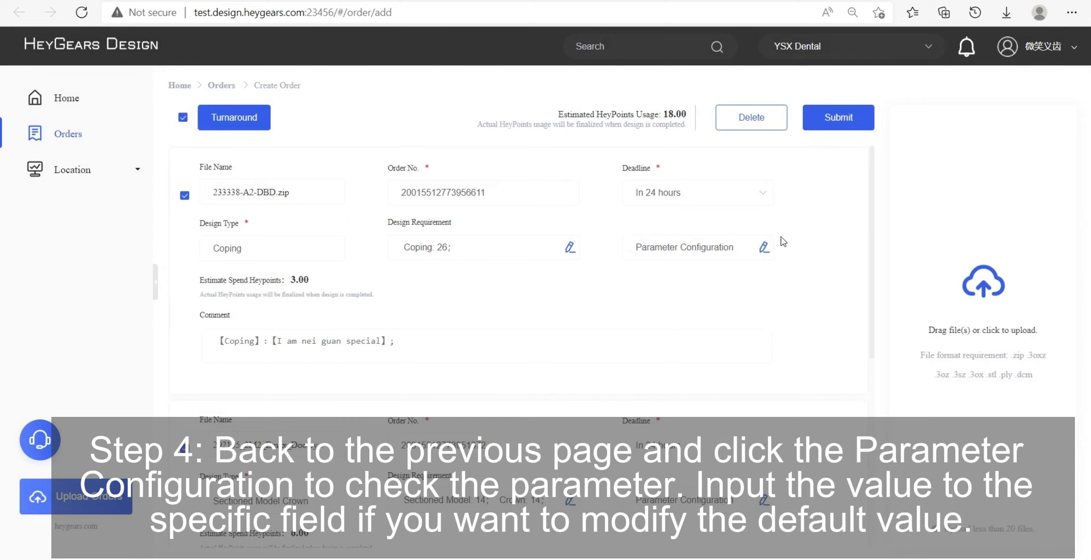
Review the coping parameter configuration of the 233338-A2-DBD.zip order, including the pontic parameters, and return to the order form.
click(764, 249)
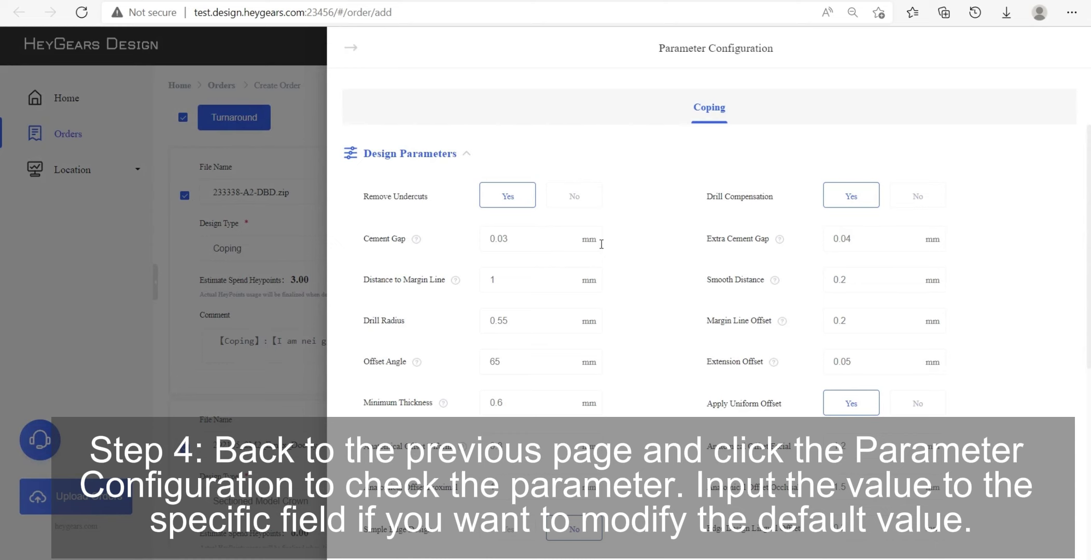
scroll(632, 254, down, 6)
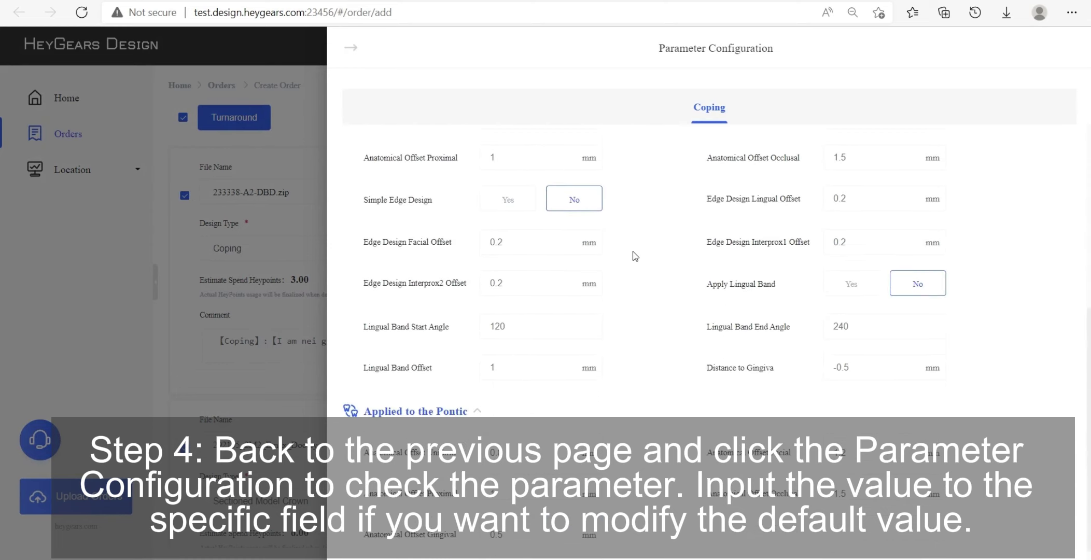
scroll(635, 255, down, 1)
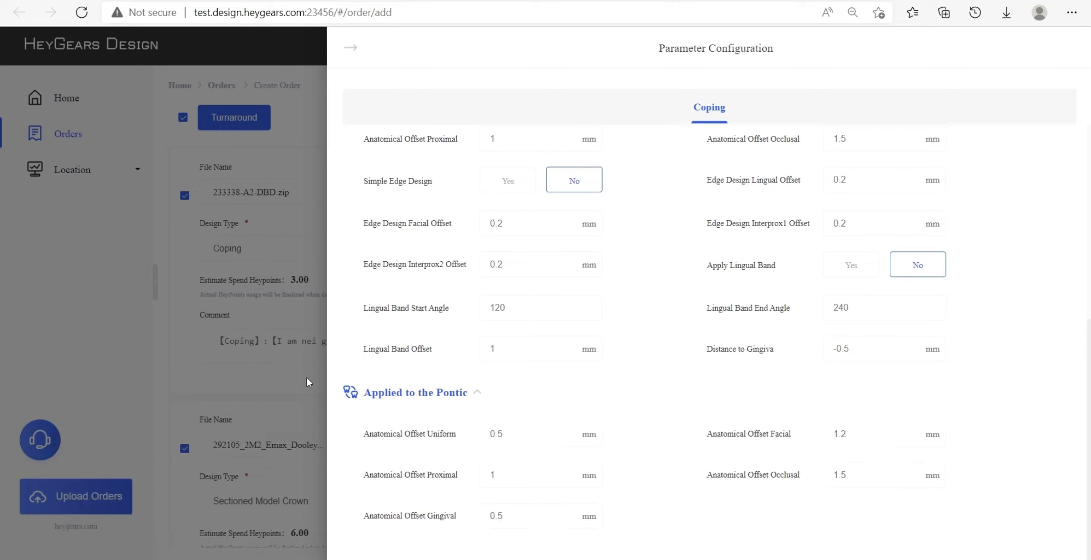
click(307, 377)
Check the comment field of the coping order and the estimated HeyPoints cost of each uploaded order.
click(294, 346)
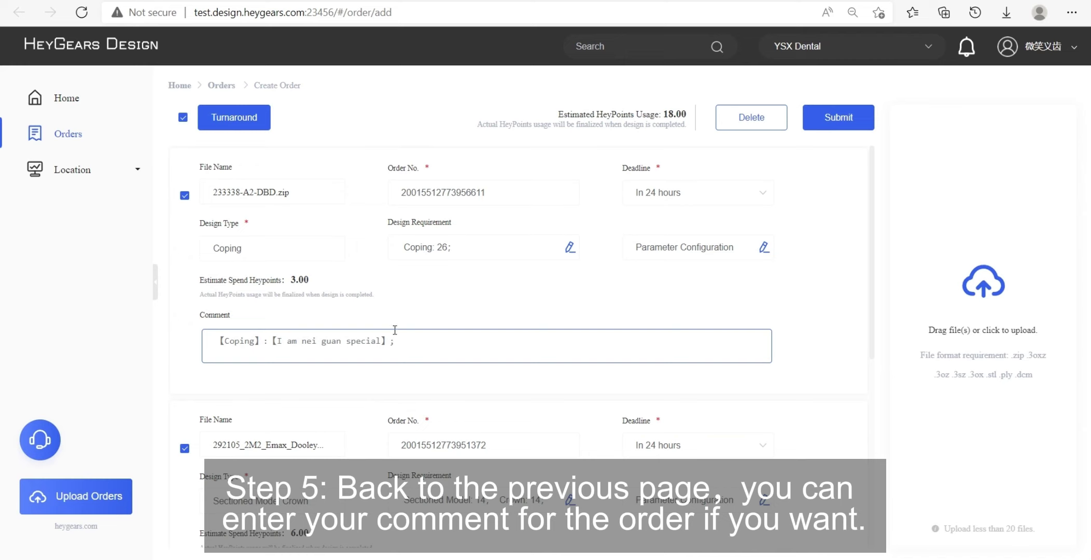
scroll(394, 329, down, 1)
scroll(395, 330, down, 1)
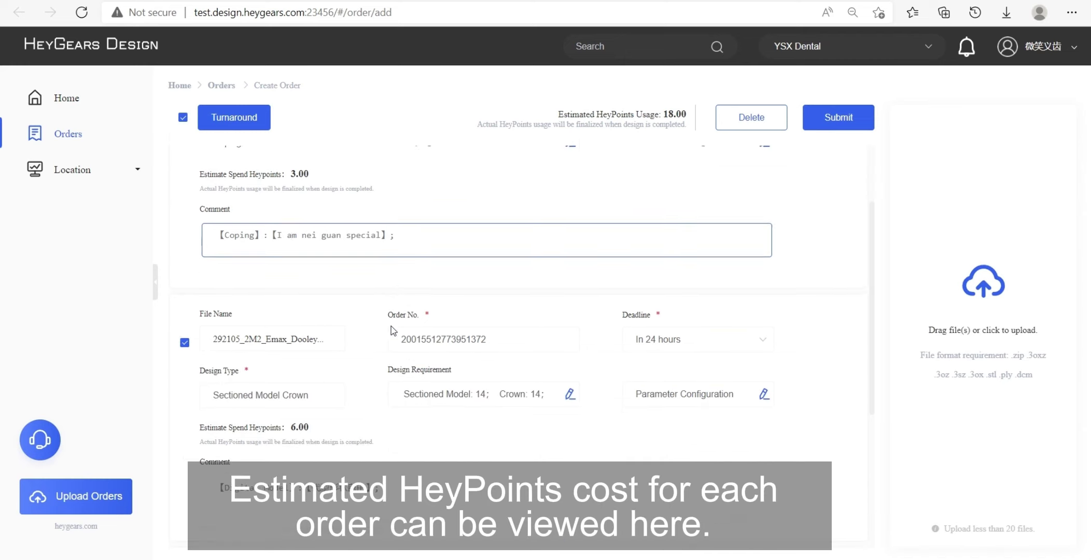
scroll(394, 327, down, 5)
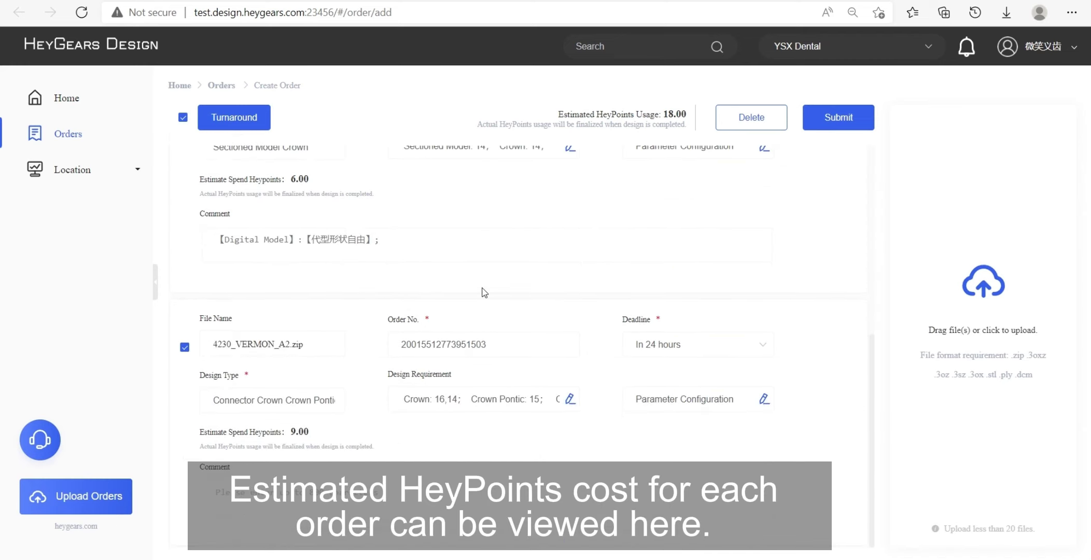
Submit the uploaded orders and confirm the HeyPoints details with the pop-up window disabled for future submissions.
click(825, 119)
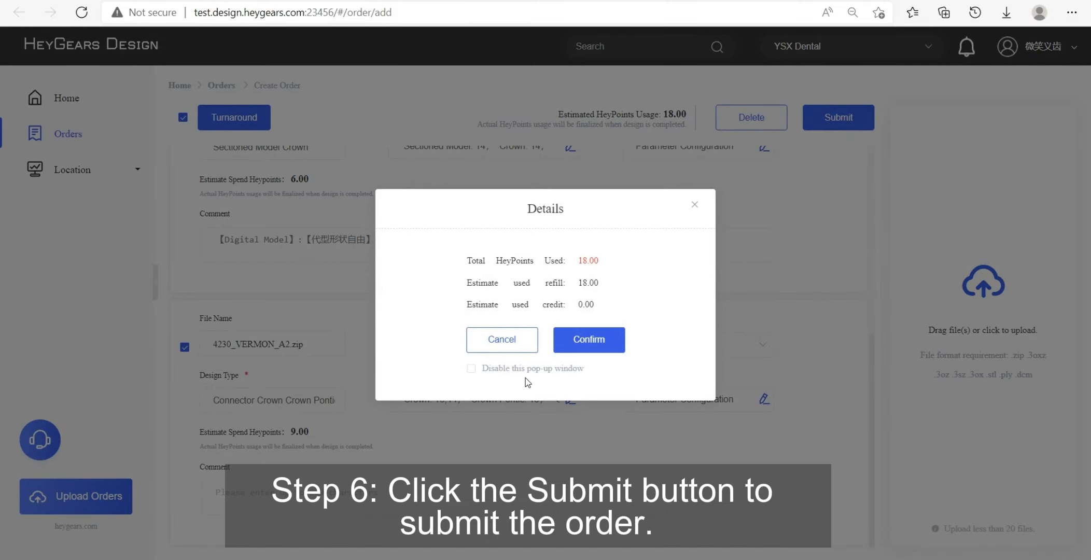
click(471, 369)
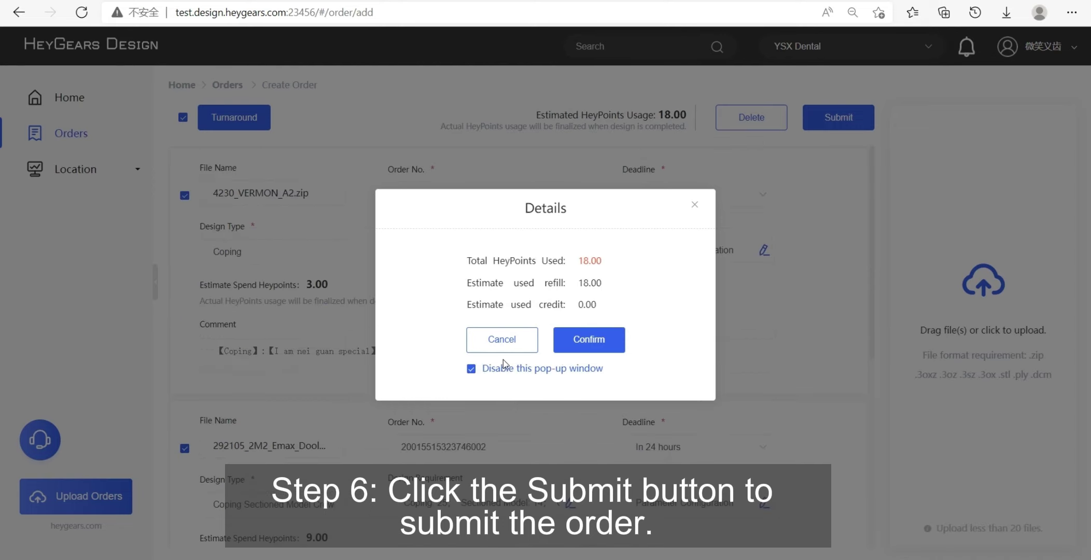
click(590, 340)
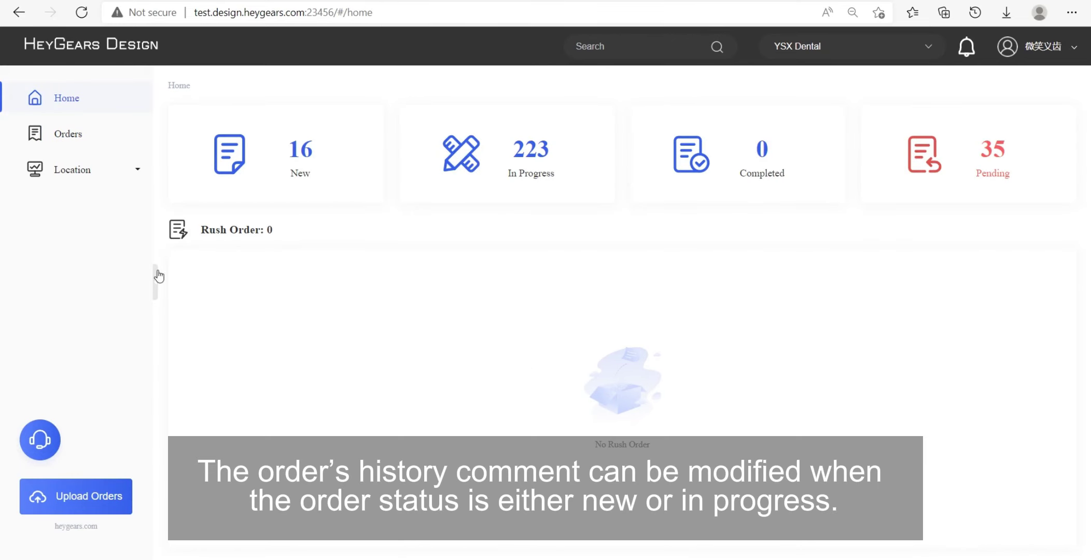
Filter the order list by the In Progress status and open the details of the third order.
click(56, 136)
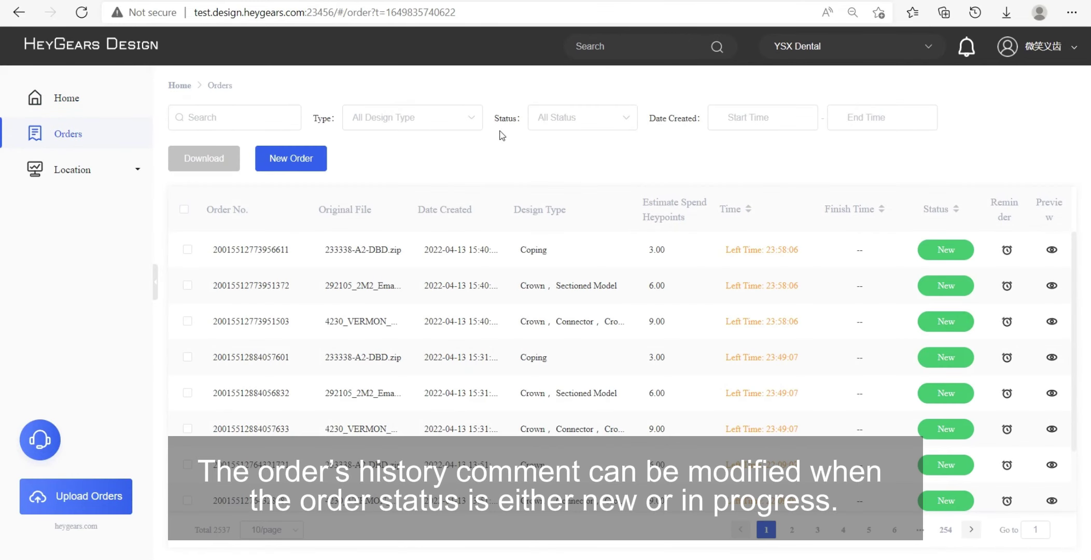
click(550, 119)
click(563, 177)
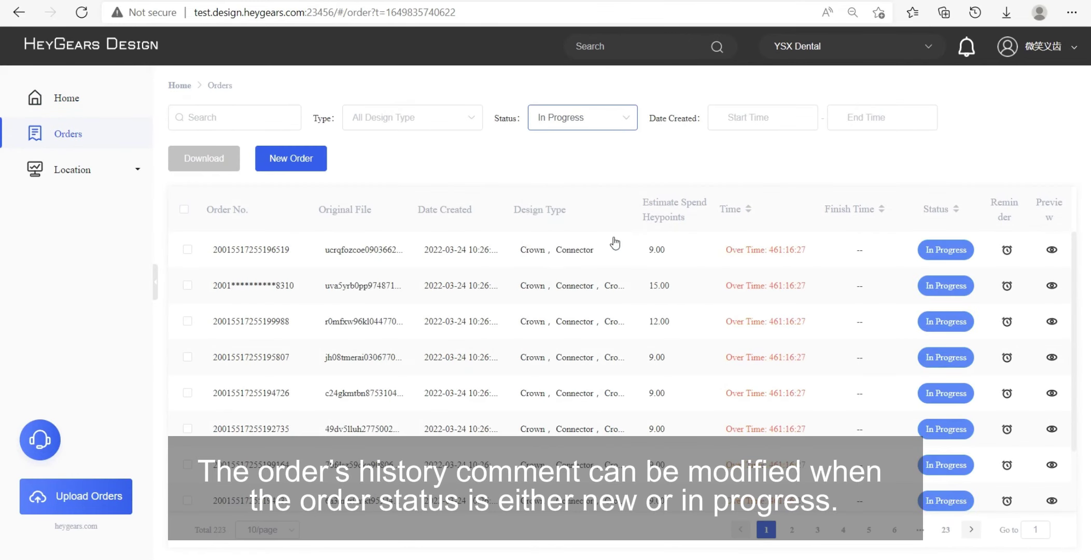
click(530, 323)
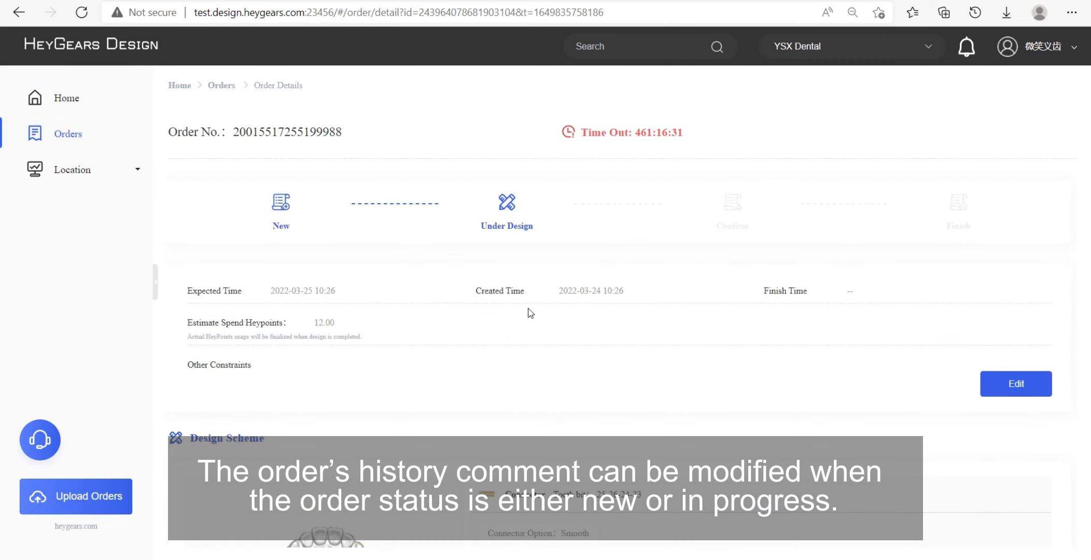
Open the order's Other Constraints comment for editing, leave it blank and save it.
click(990, 393)
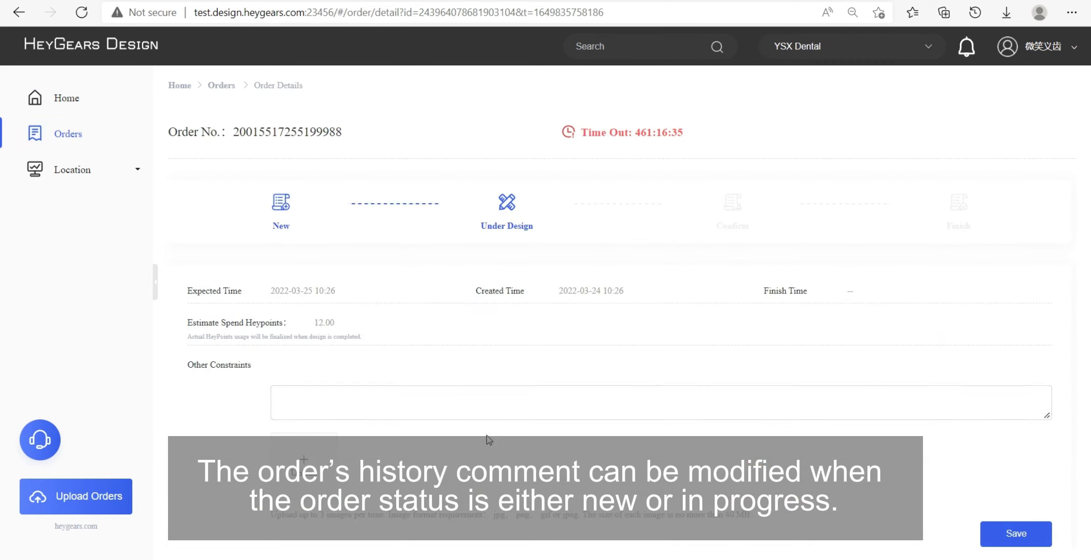
click(345, 406)
scroll(332, 460, down, 1)
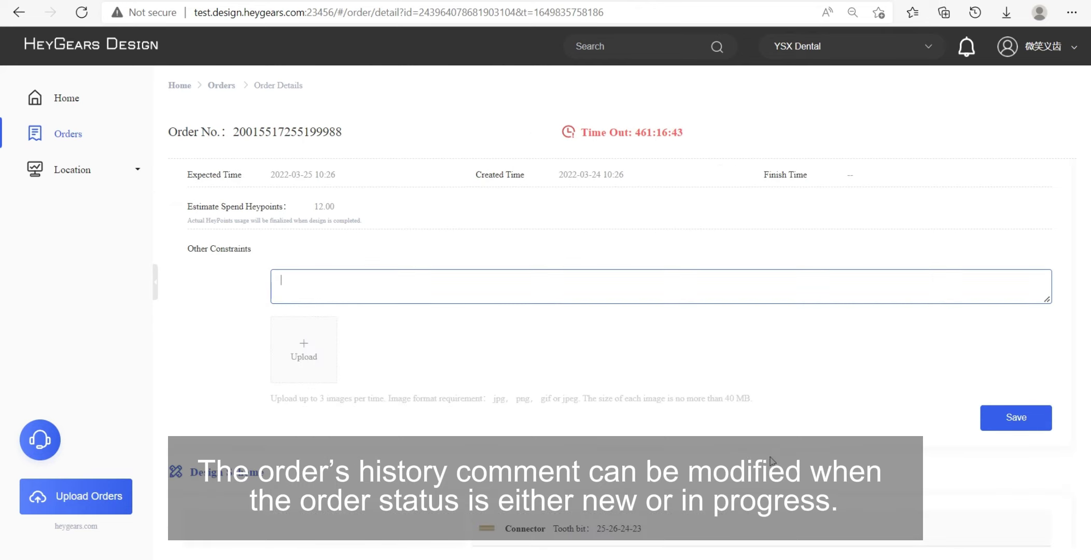
click(1005, 419)
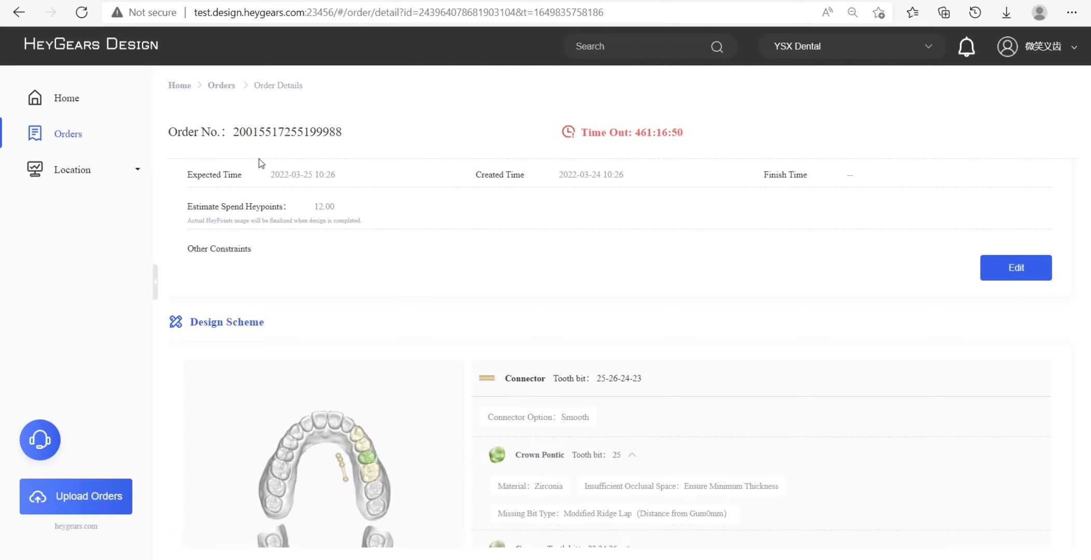
From the home page, send online customer service the message "Hello, I need to revise the design requirements of this case.".
click(83, 107)
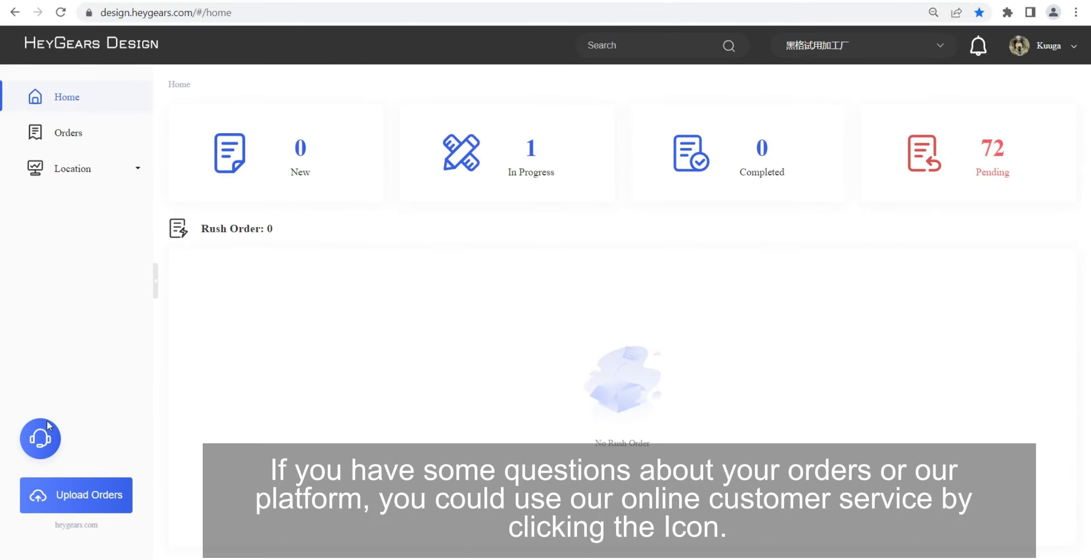
click(38, 438)
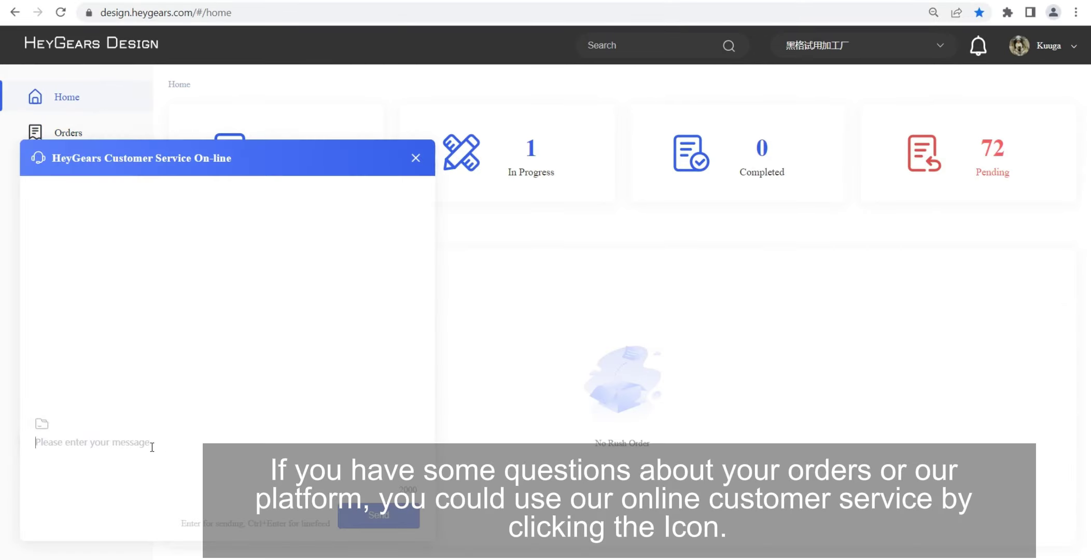
text(Hello, I need to revise the design requirements of this case.)
key(Return)
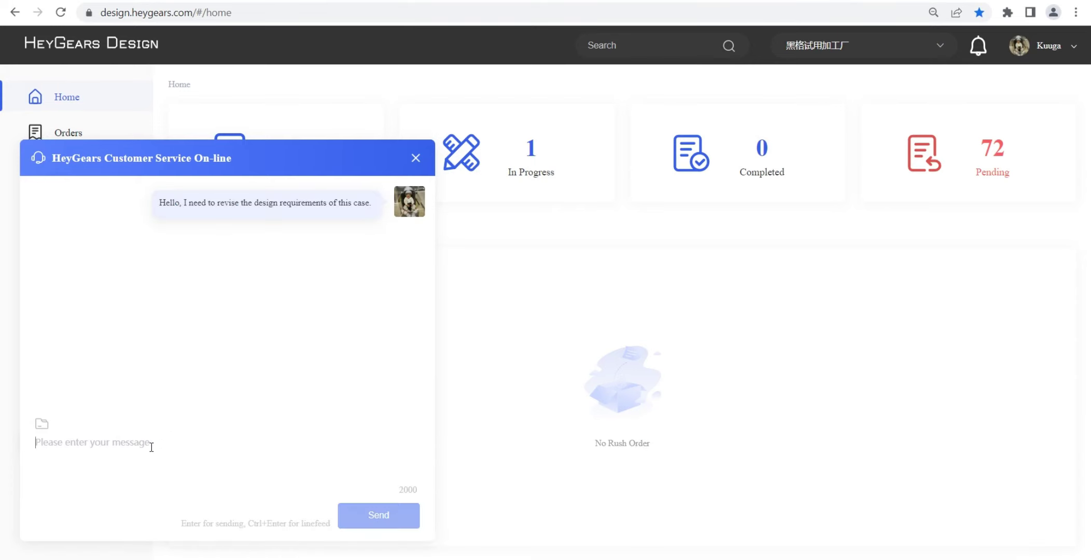
Send the copied order details screenshot and the file 06188_20210506_1446.zip in the customer service chat.
key(ctrl+v)
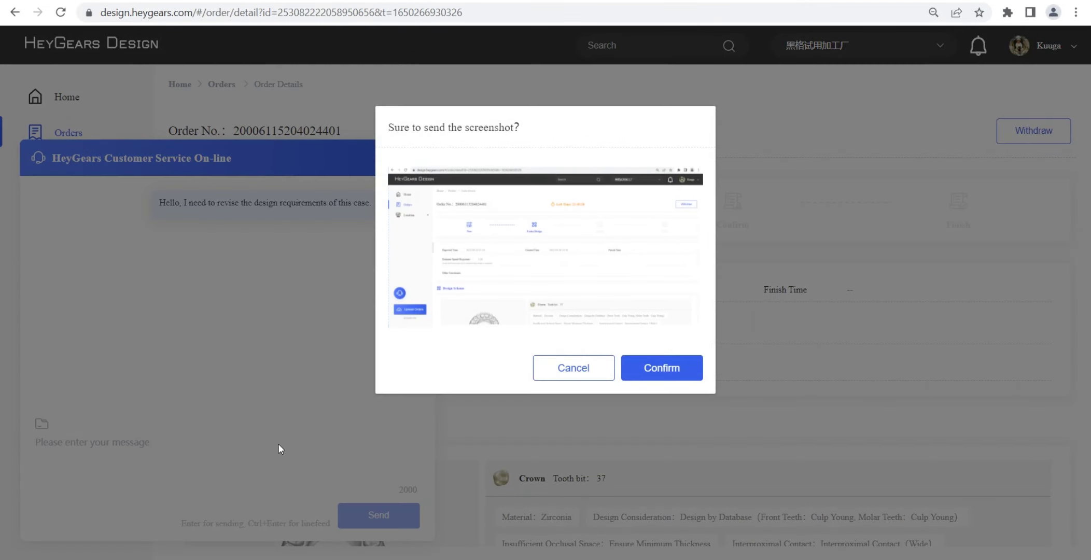
click(686, 369)
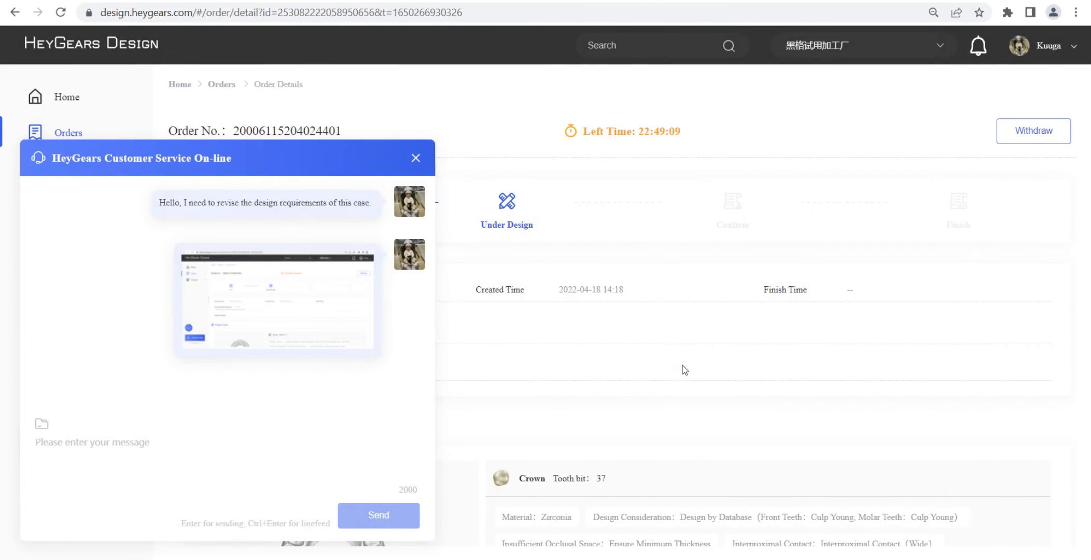
click(42, 431)
double_click(233, 221)
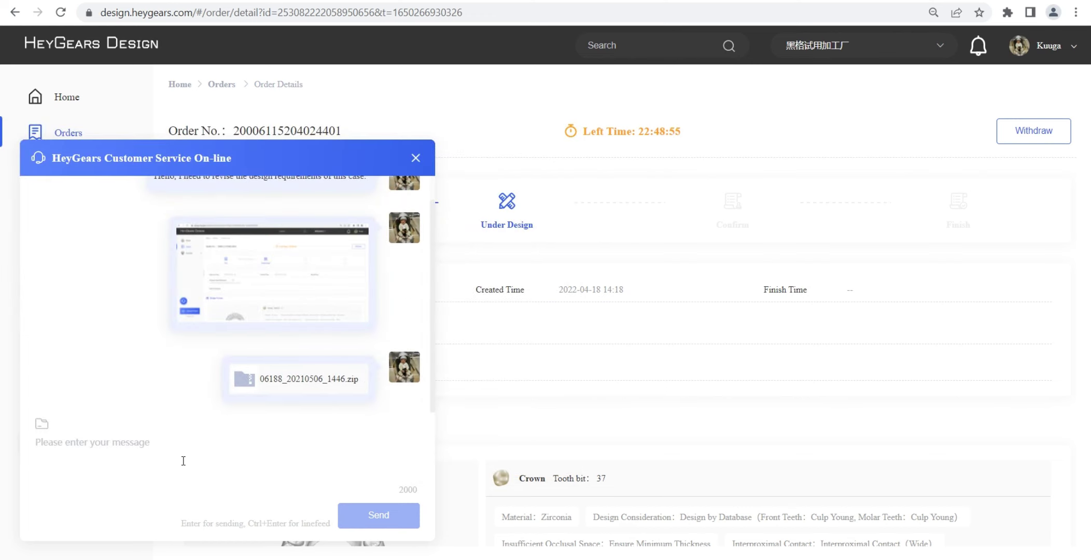
Send the chat message "Please design as occlusal zirconia" and answer the customer service reply with "ok".
click(160, 463)
text(Please design as occlusal reduction)
click(370, 511)
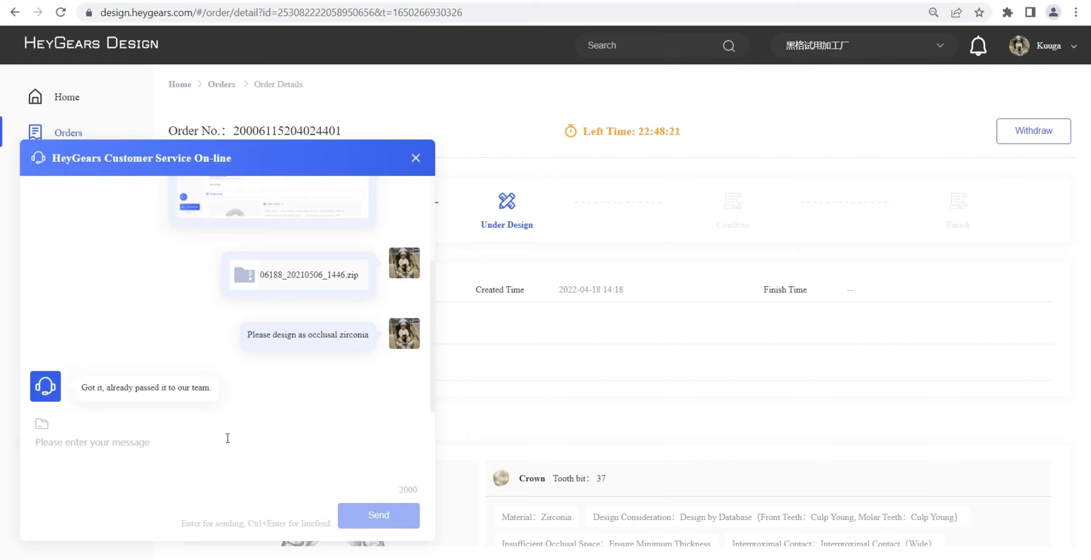
click(210, 445)
text(ok)
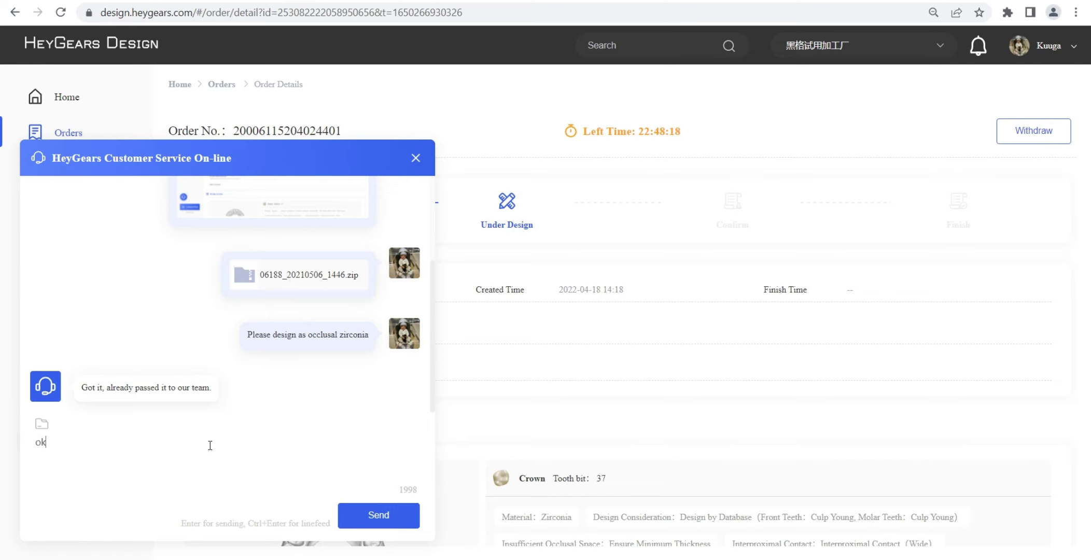
key(Return)
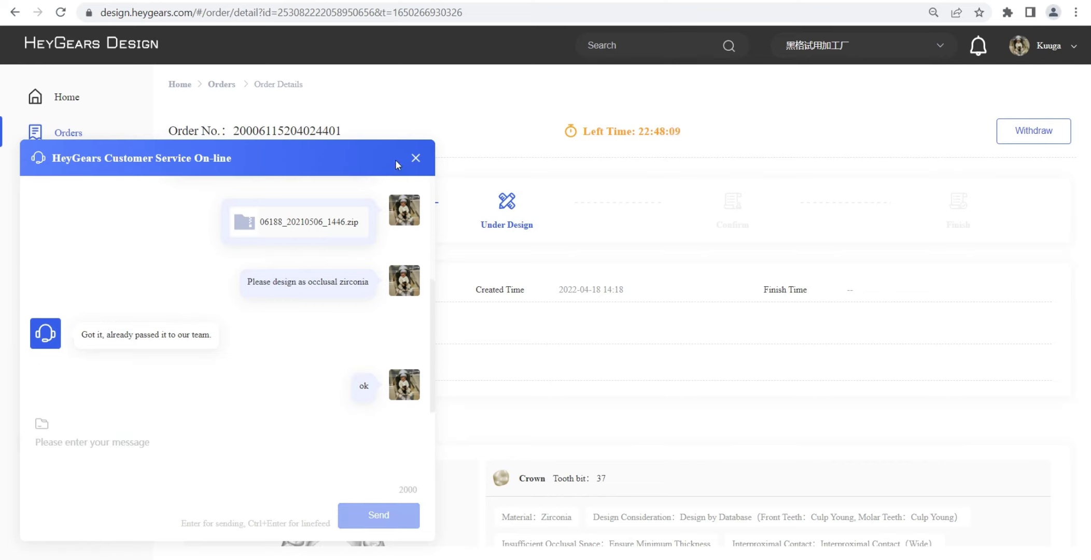
Close the customer service chat and open the location's HeyPoints page to view the account balance summary.
click(415, 157)
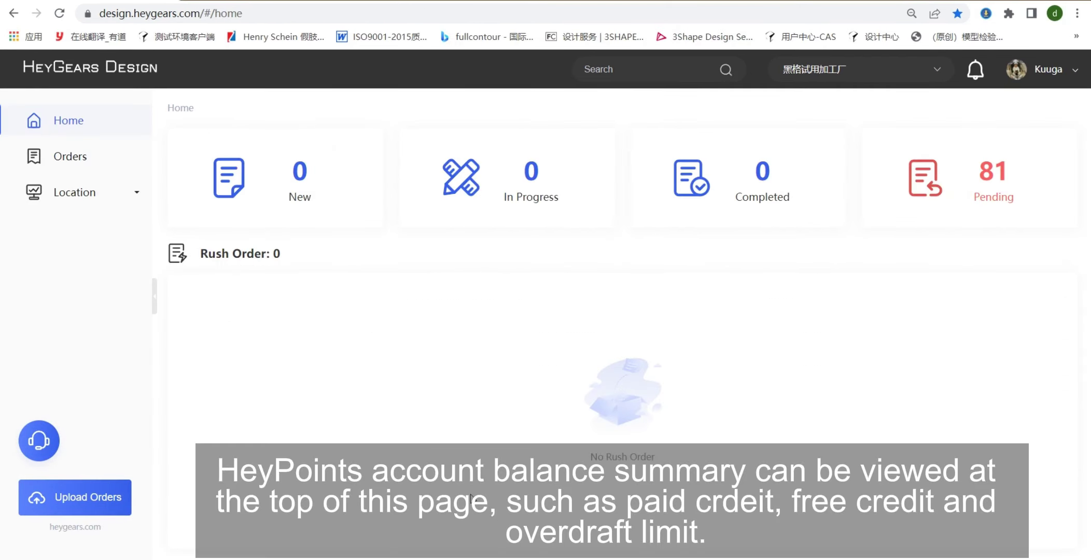
click(108, 198)
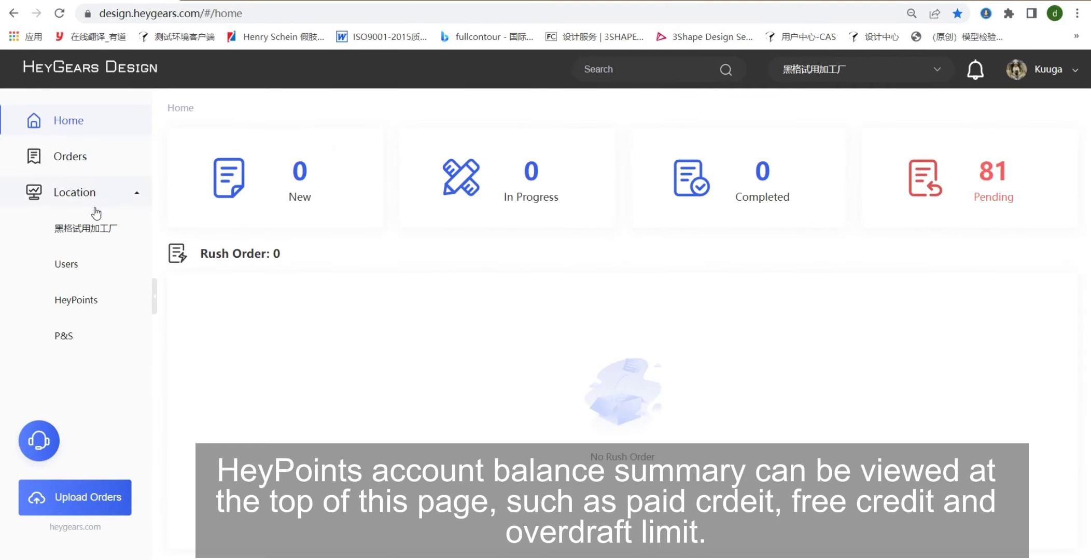
click(85, 306)
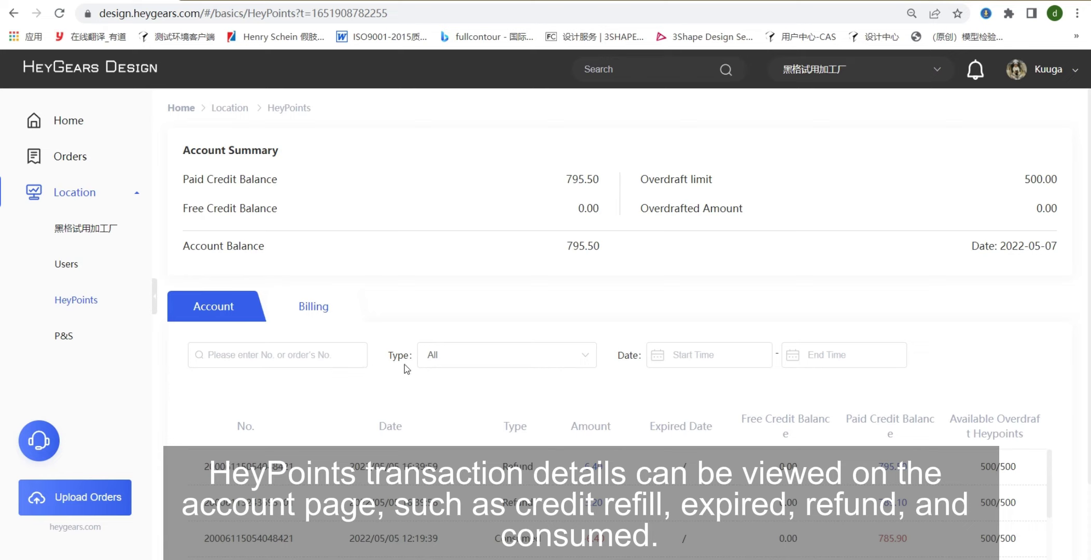
Filter the HeyPoints account transactions by type Expired, and set the type filter back to All.
click(581, 357)
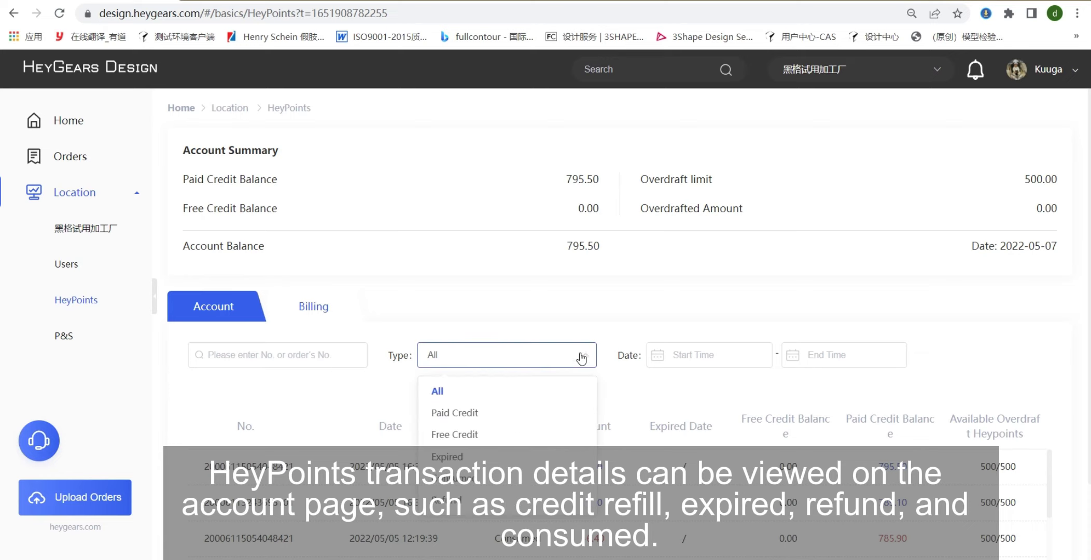
click(501, 457)
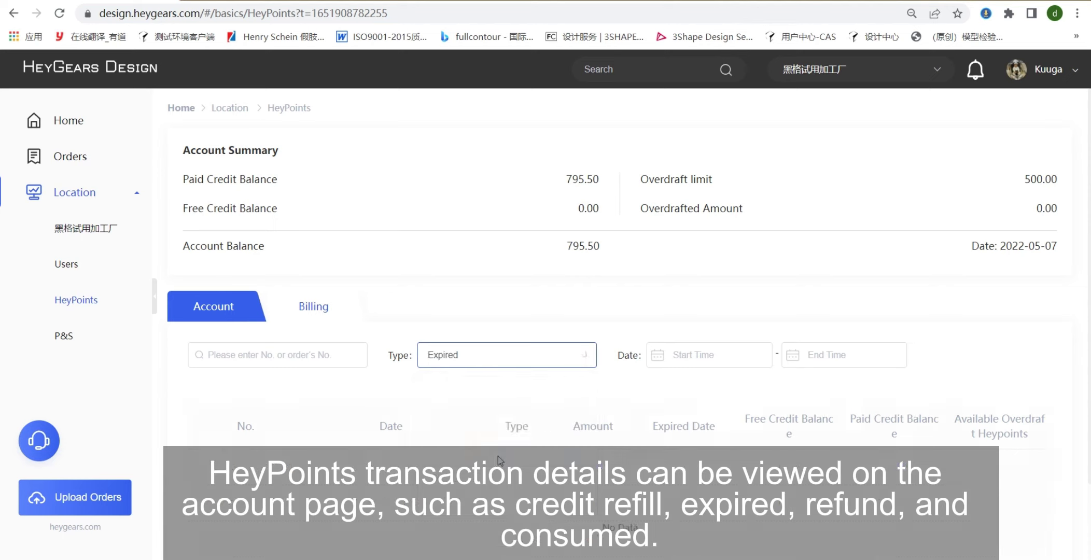
click(577, 356)
click(507, 395)
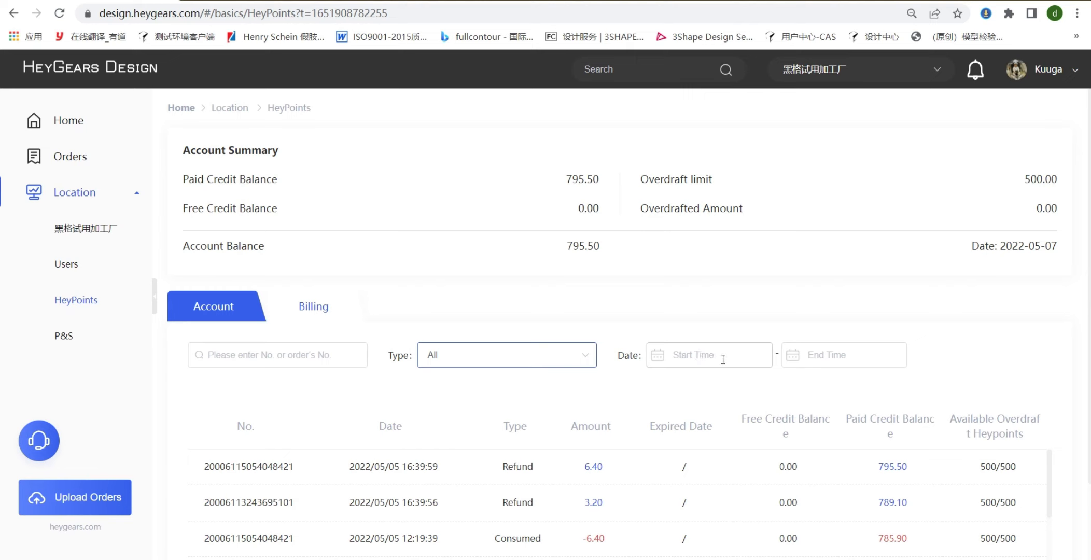
Go to page 4 of the daily billing list and open the statement details for 2022-04-05.
click(314, 313)
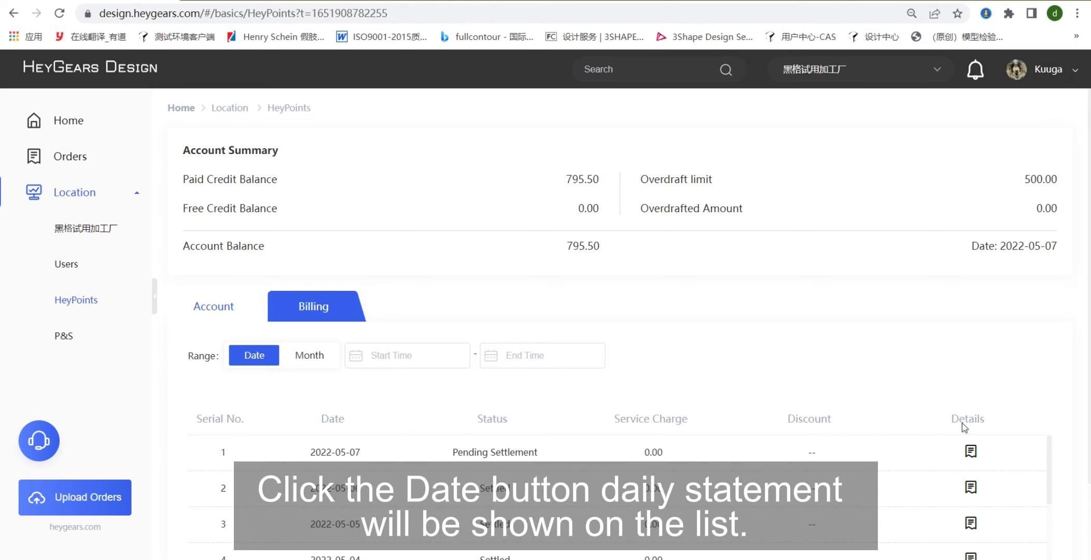
scroll(964, 428, down, 2)
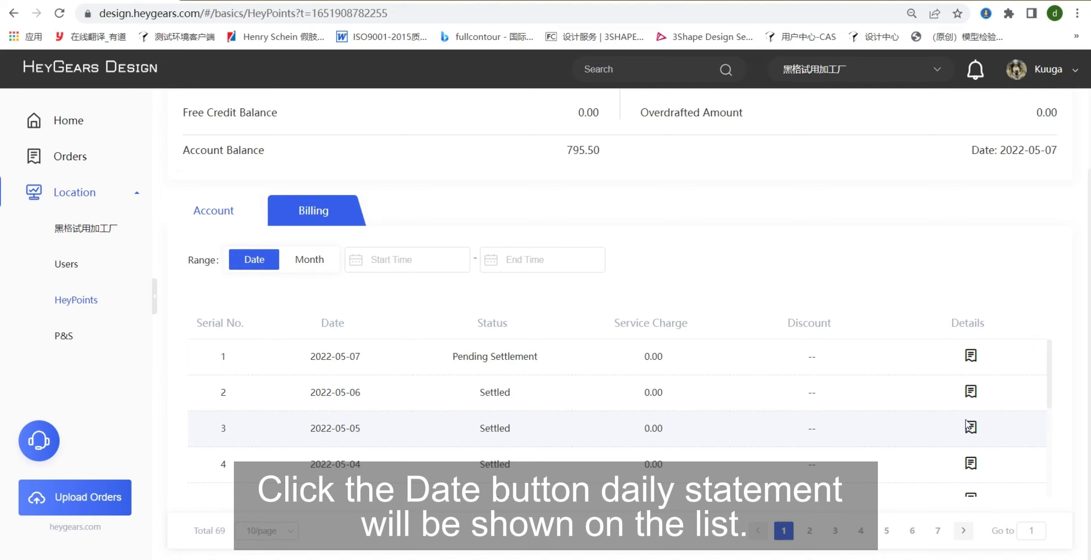
click(860, 530)
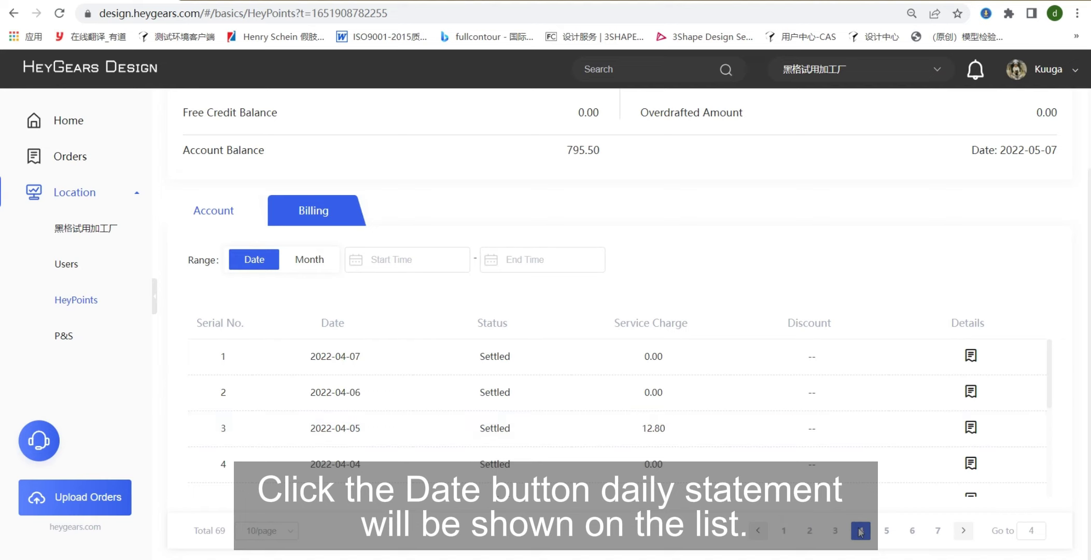
click(970, 428)
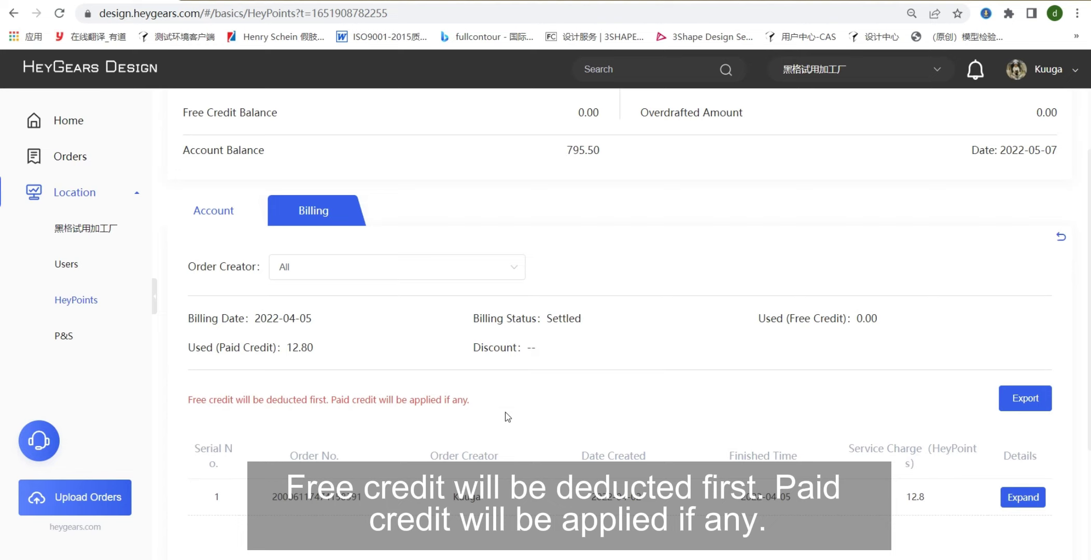
Expand the order's cost breakdown in the 2022-04-05 statement and return to the billing list.
scroll(511, 417, down, 3)
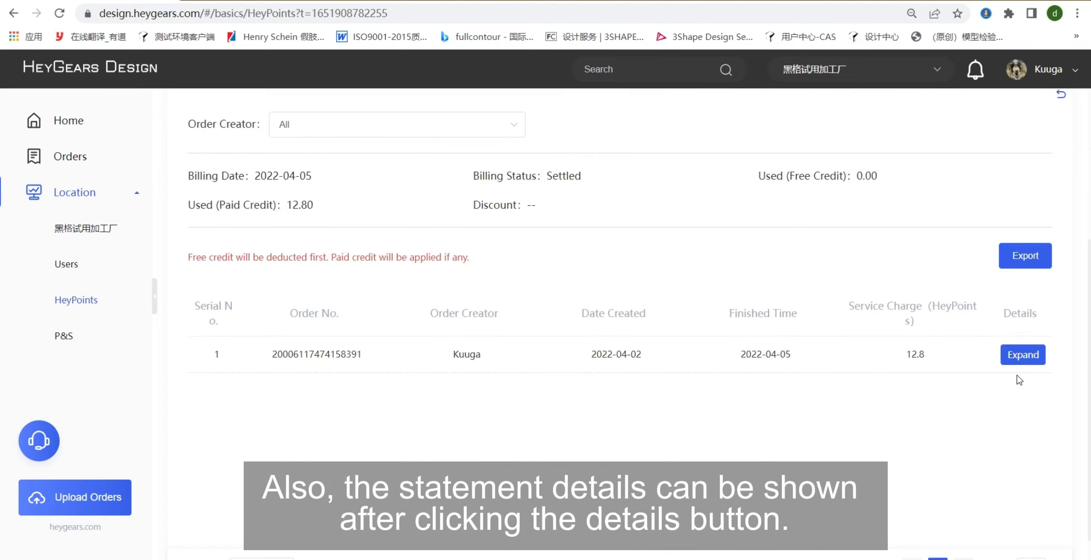
click(1022, 355)
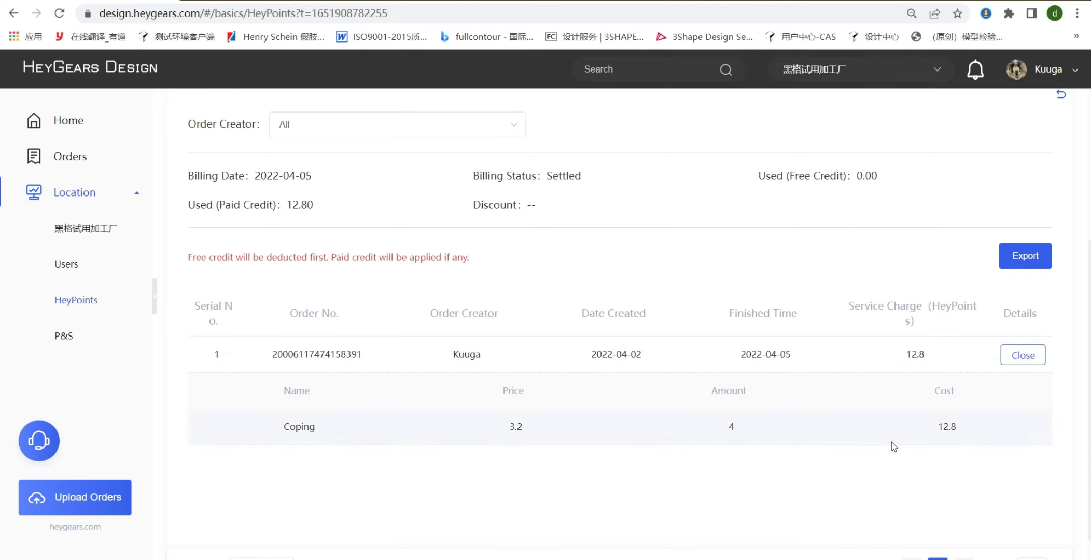
scroll(1016, 177, up, 2)
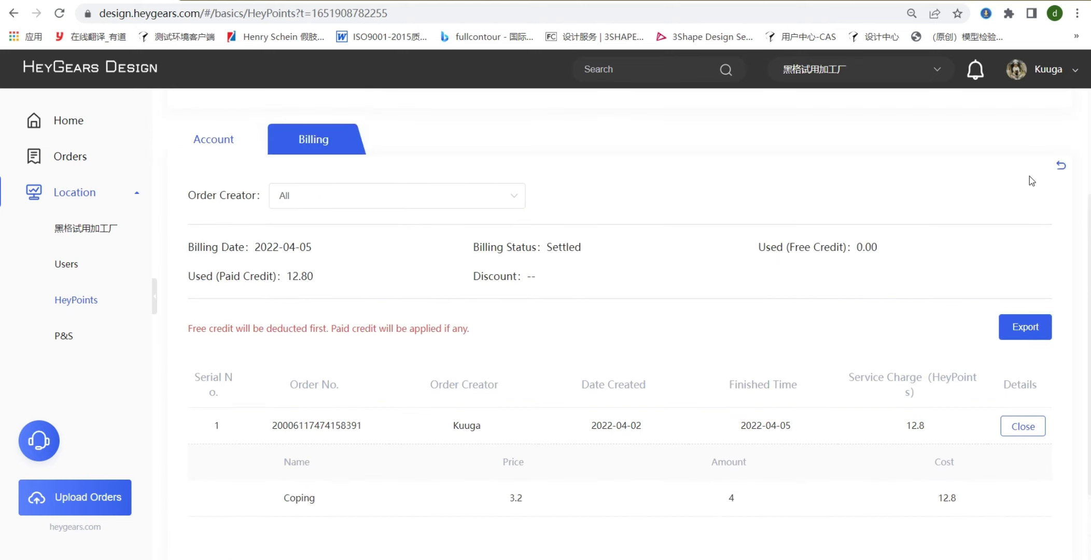
click(1058, 168)
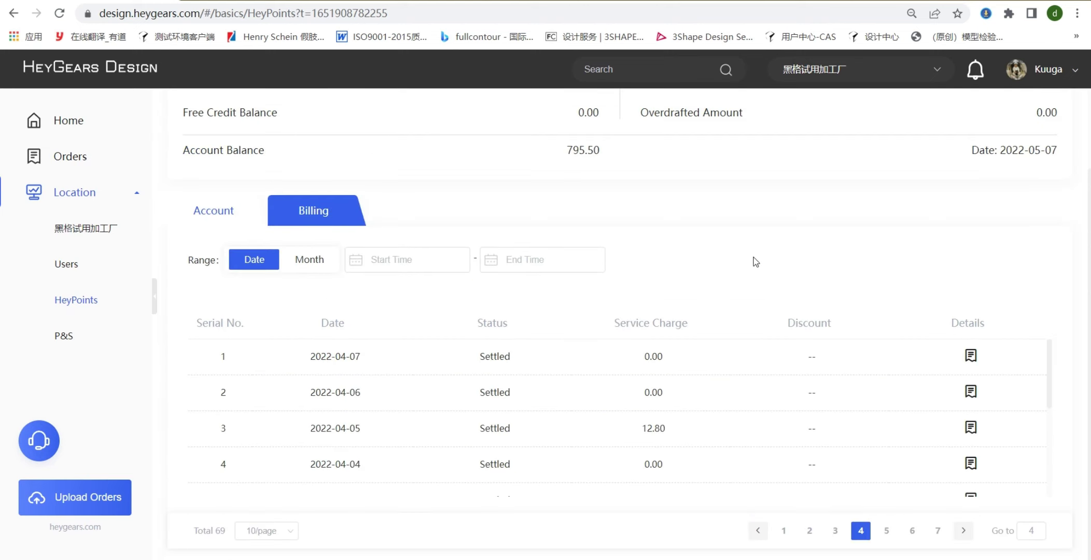
List the billing by Month, open the 2022-04 statement details, and expand and collapse the first order's cost breakdown.
click(308, 267)
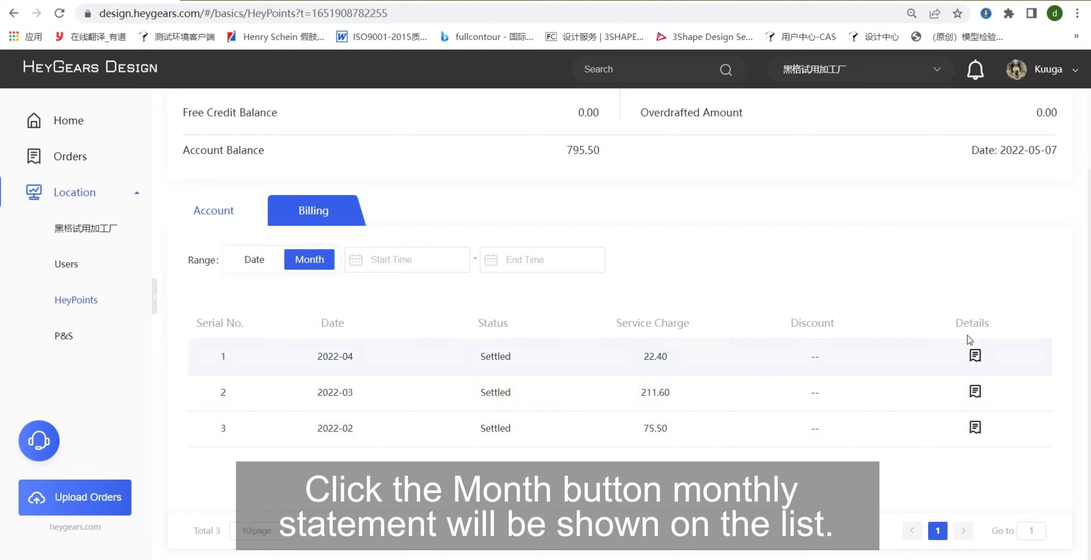
click(976, 356)
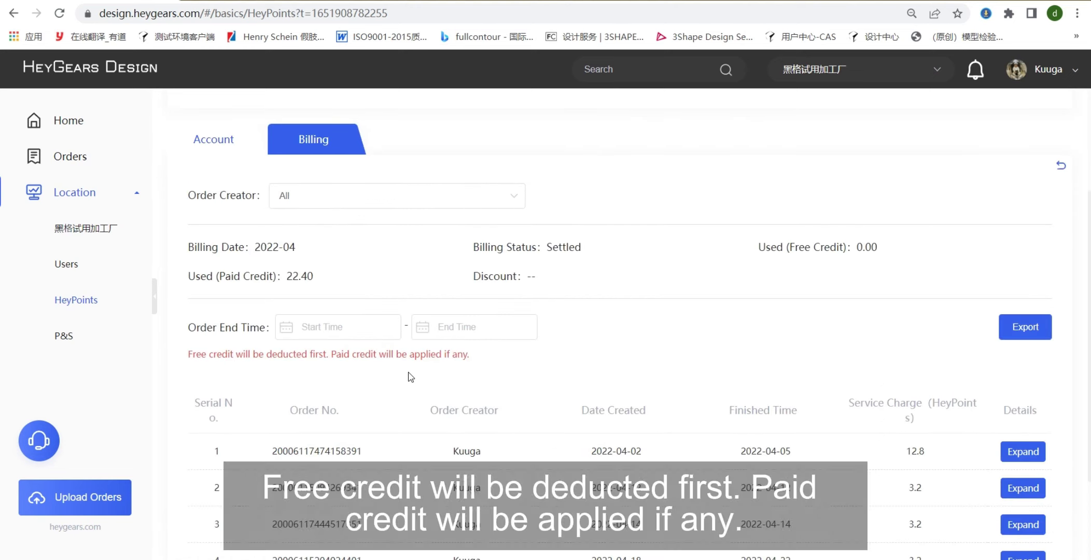
scroll(414, 376, down, 1)
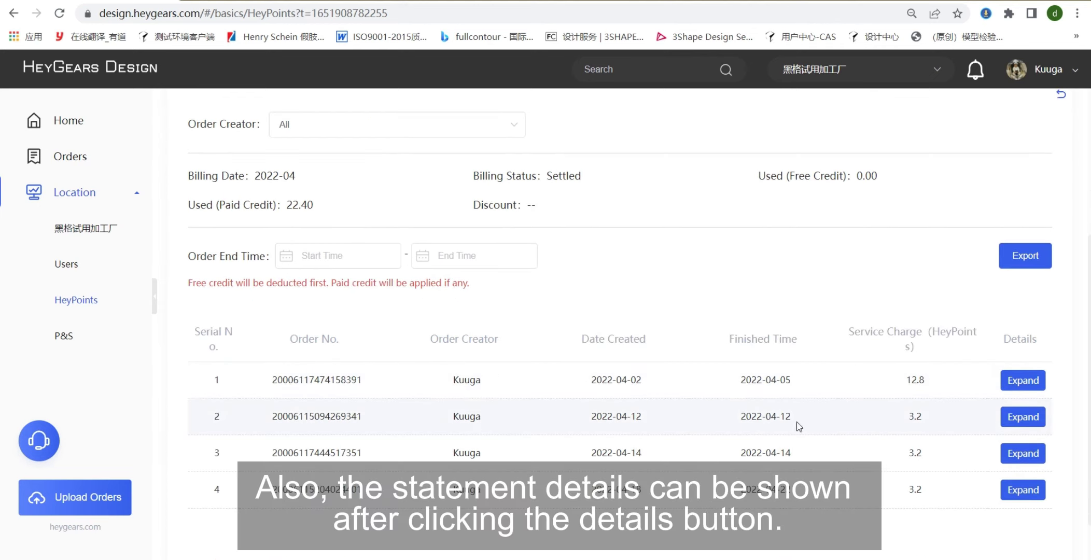
click(1017, 384)
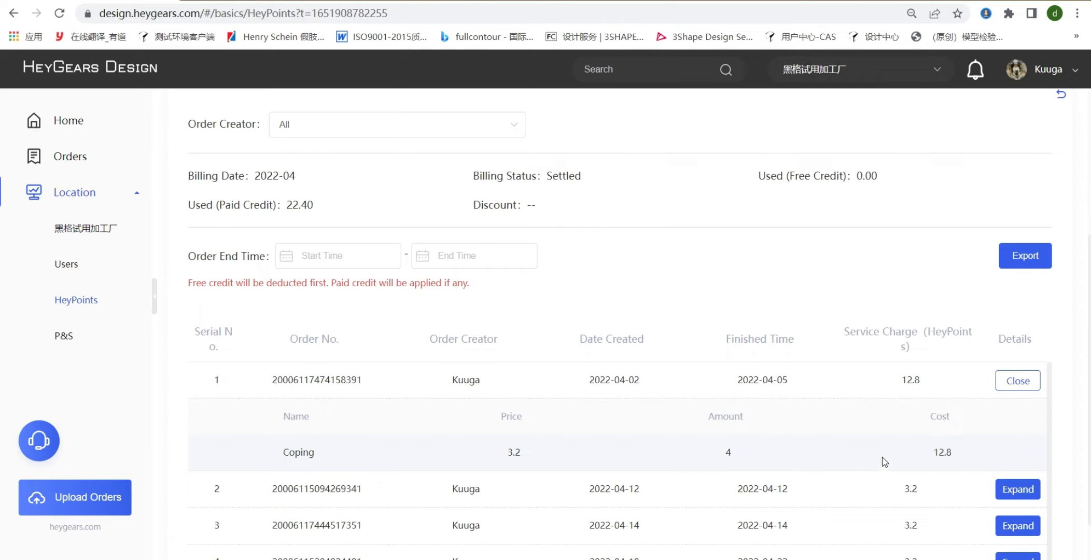
click(1006, 384)
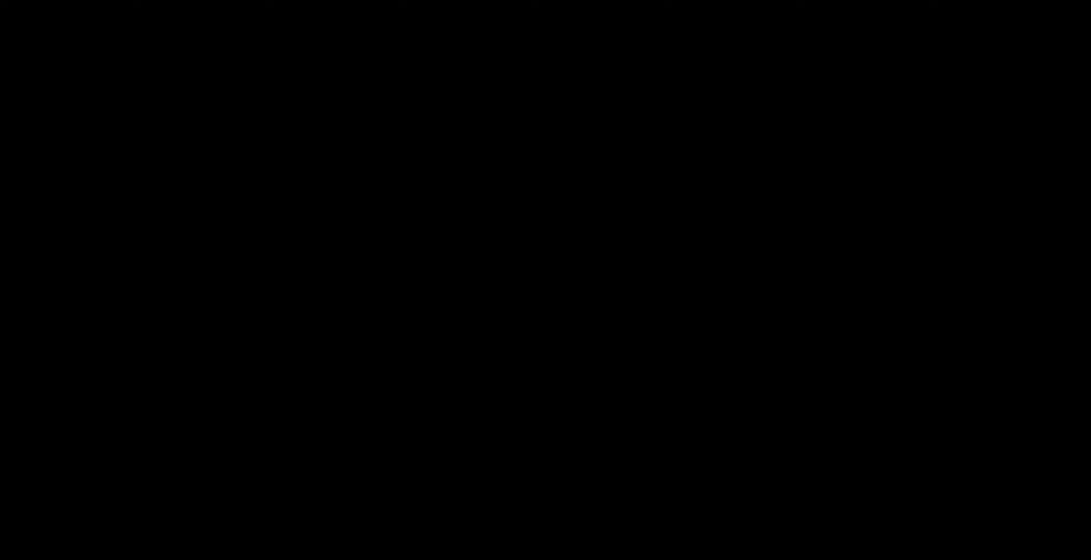